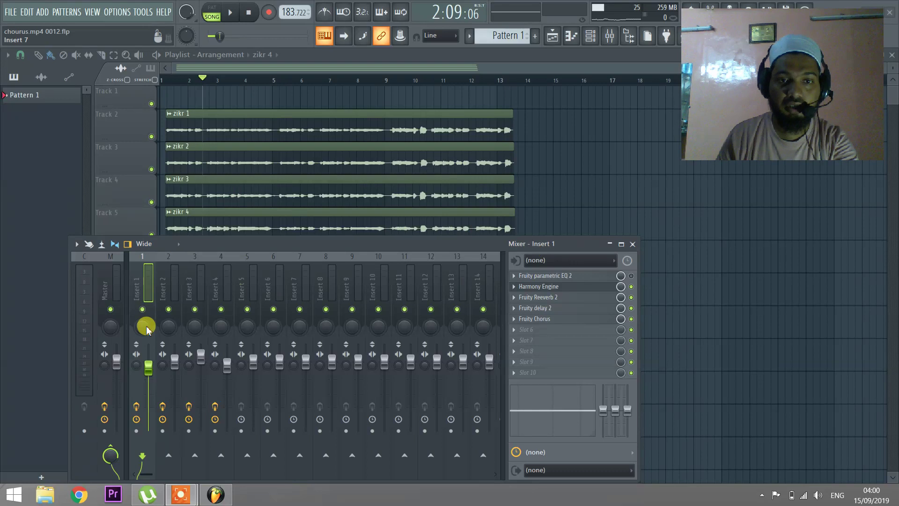
Step: Bypass the loaded effects on mixer inserts 1 through 4 and collapse the mixer
left_click_drag(631, 285, 632, 324)
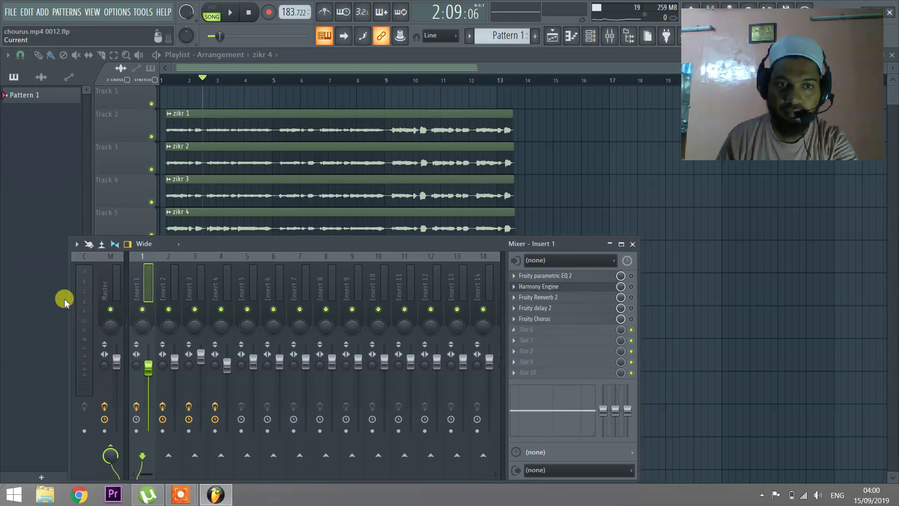
left_click(175, 283)
left_click(630, 276)
left_click(201, 283)
mouse_move(630, 304)
left_mouse_down()
mouse_move(632, 278)
mouse_move(637, 298)
left_mouse_up()
left_click(631, 307)
left_click(218, 286)
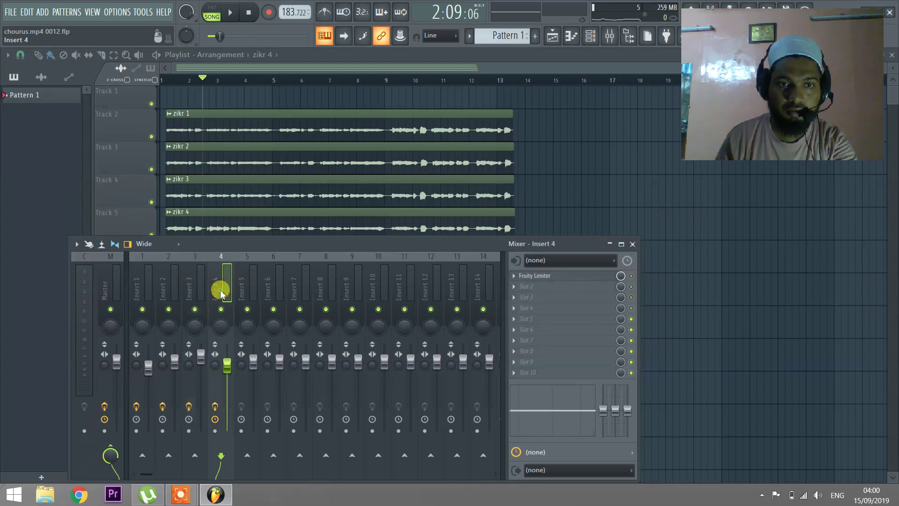
left_click(610, 243)
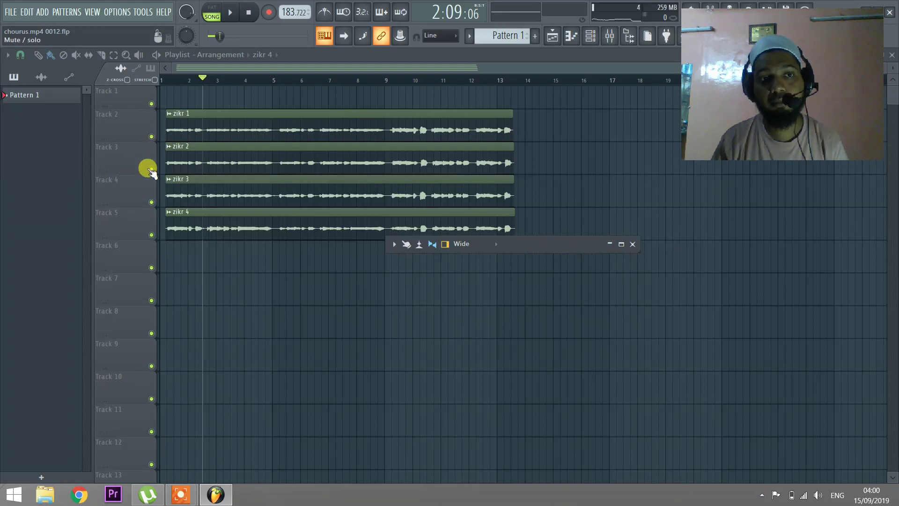
Step: Play the four layered zikr clips together from their beginning, without effects, and stop playback
key("space")
left_click(166, 80)
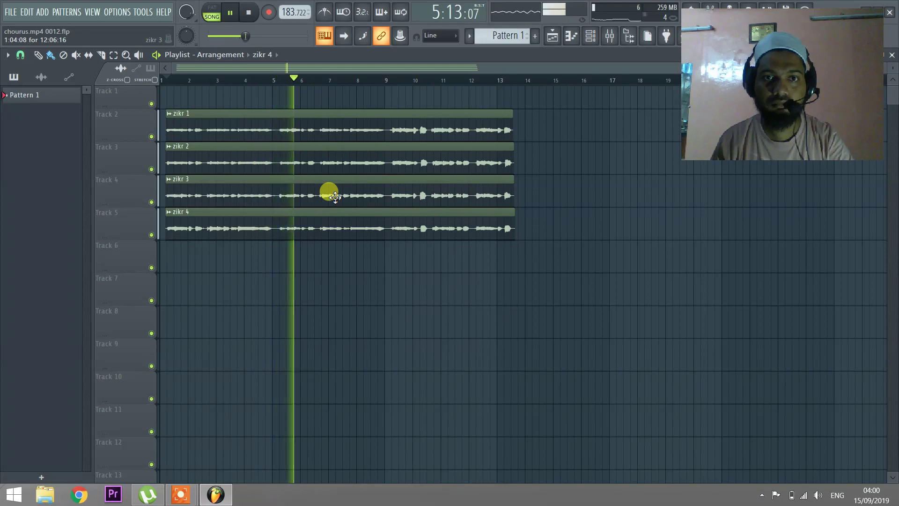
key("space")
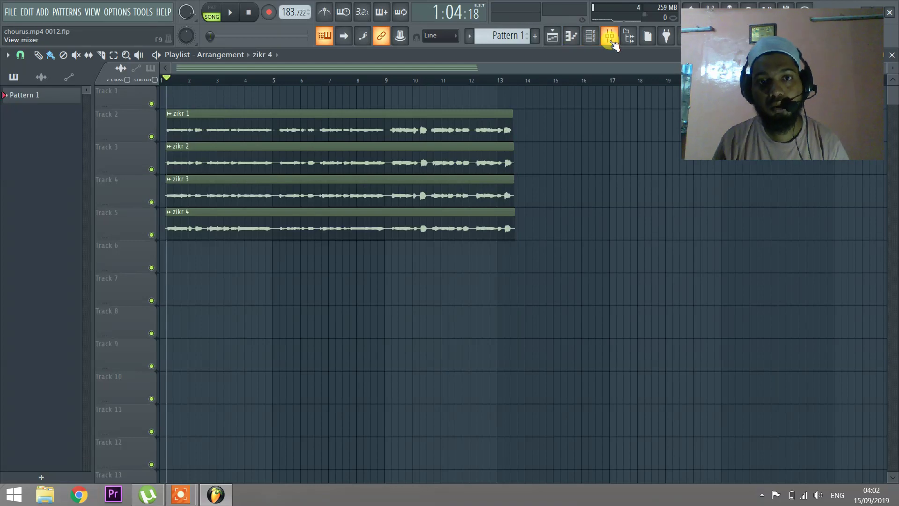
Step: Reopen the full mixer and mute inserts 2, 3 and 4, leaving only insert 1 audible
left_click(609, 38)
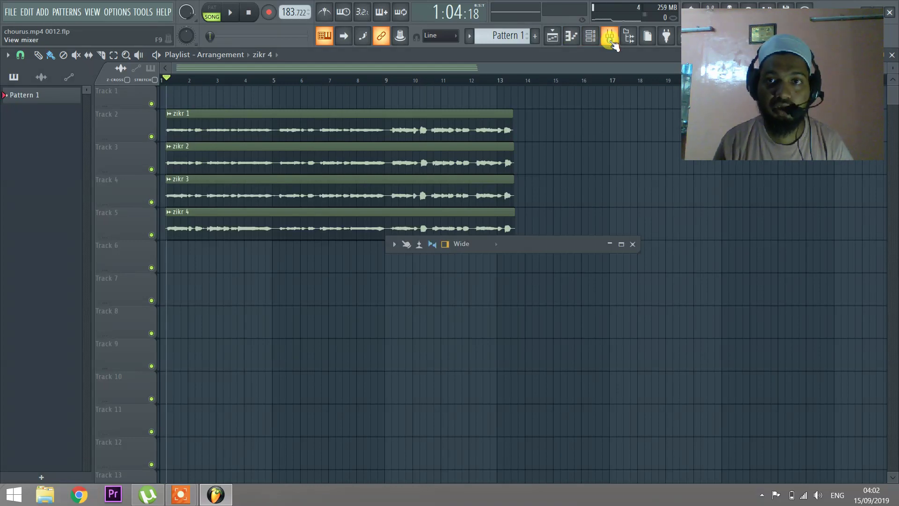
left_click(608, 245)
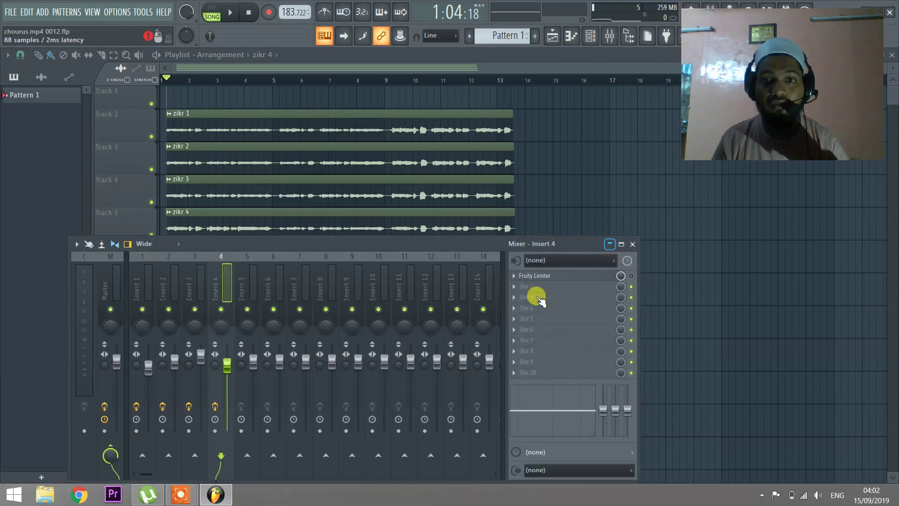
left_click(195, 309)
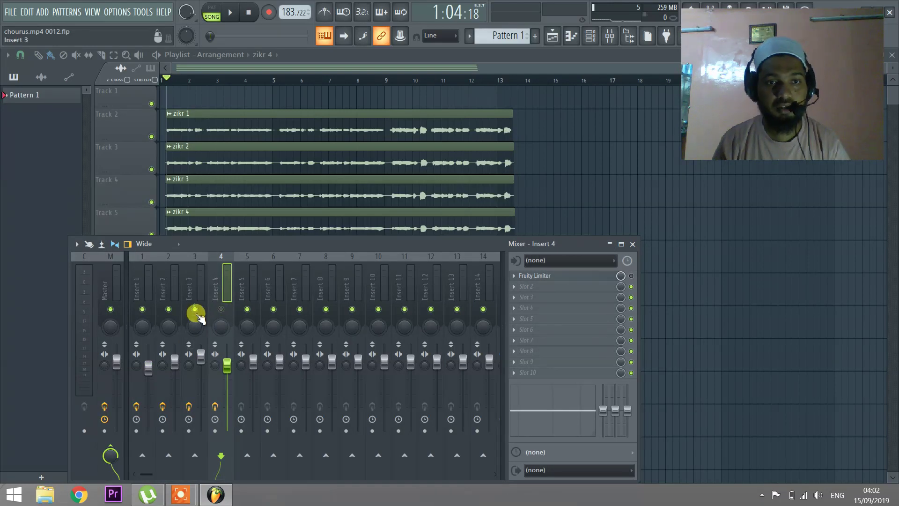
left_click(168, 309)
left_click(218, 310)
Step: Play the project from the start several times to listen to the insert 1 vocal alone
key("space")
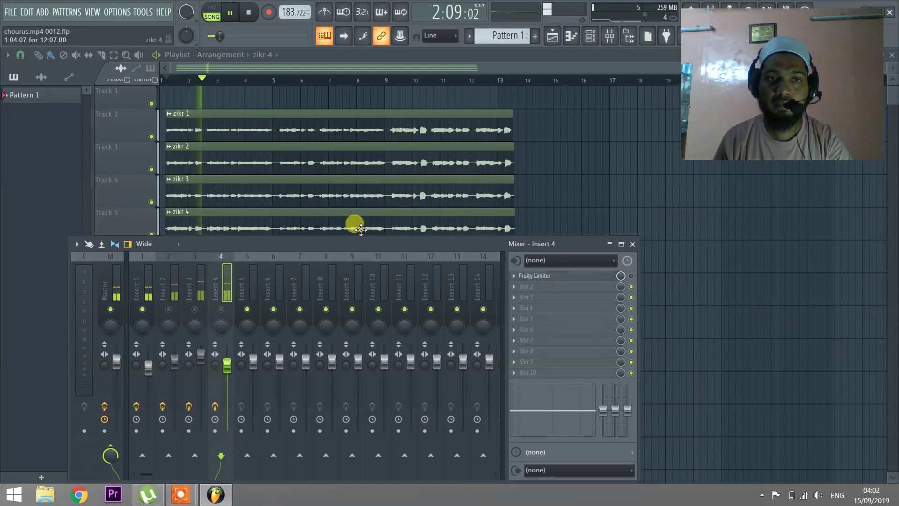
key("space")
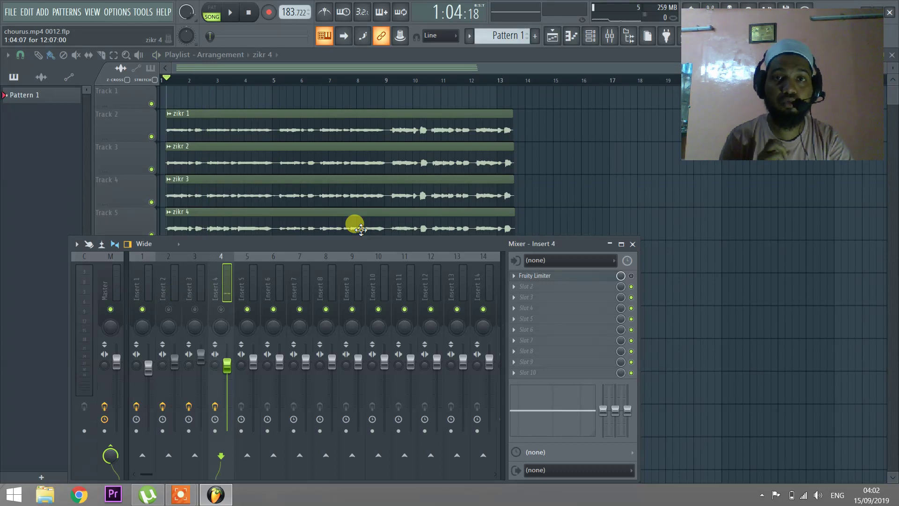
key("space")
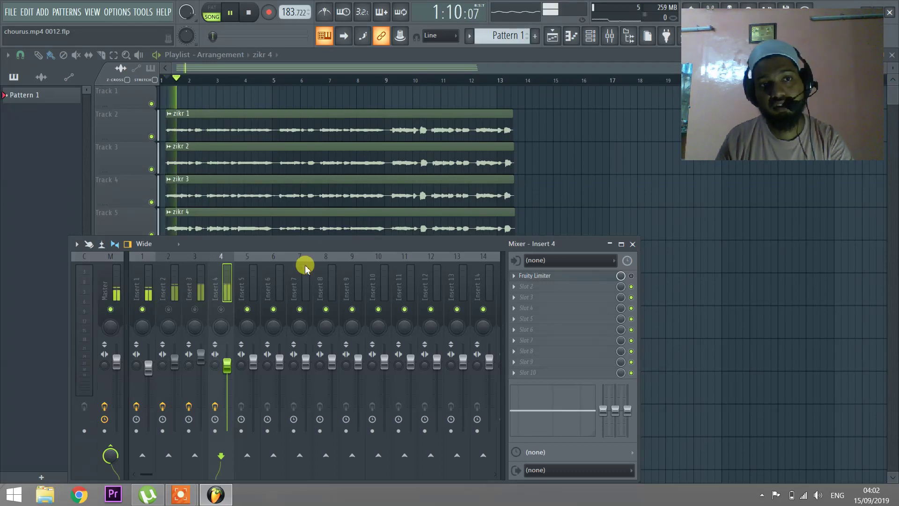
key("space")
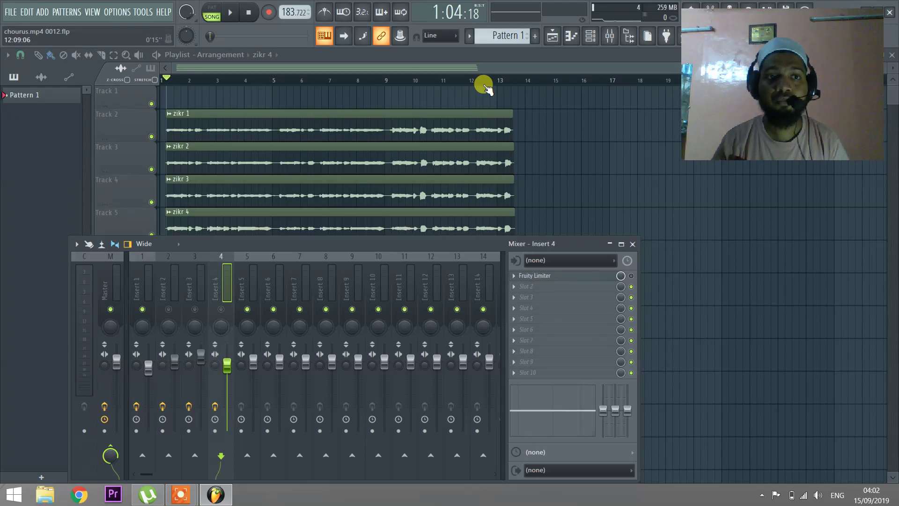
key("space")
key("space")
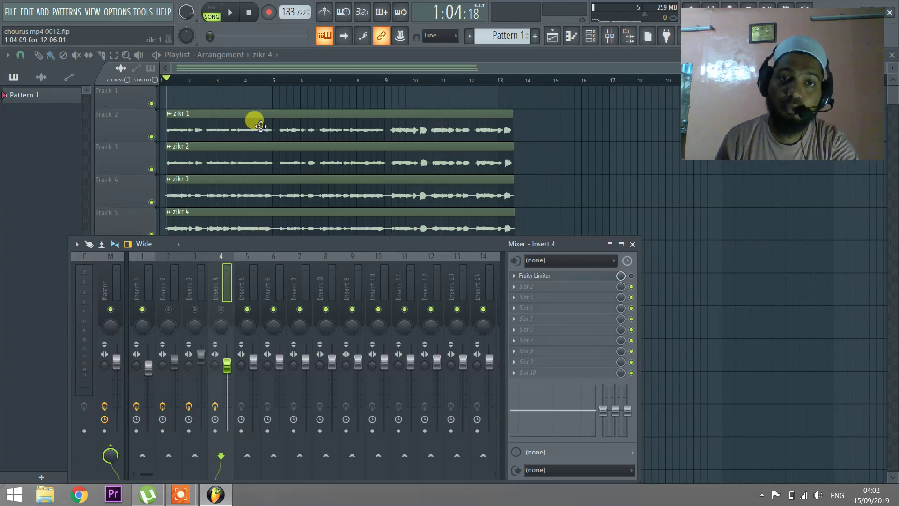
Step: Inspect the Harmony Engine settings on insert 1, collapse its window and play the vocal with the effect bypassed
left_click(141, 281)
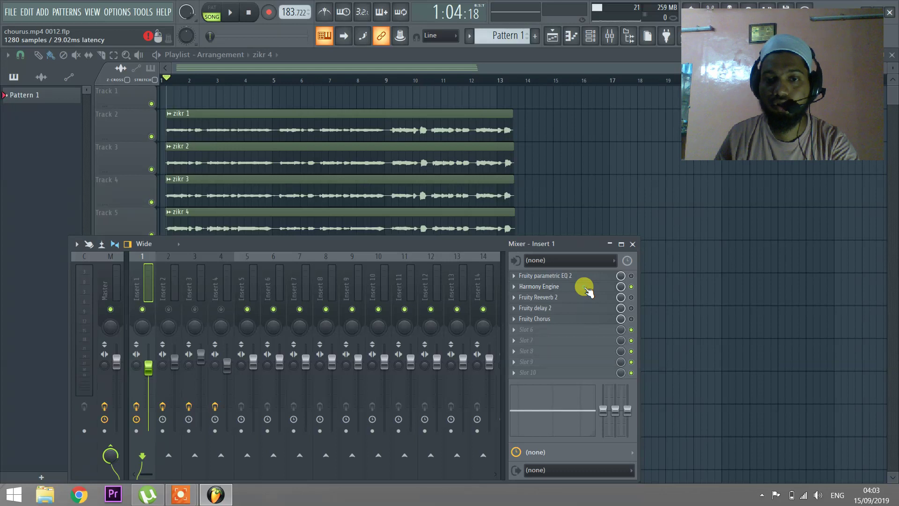
left_click(585, 287)
left_click(745, 167)
left_click_drag(635, 170, 713, 161)
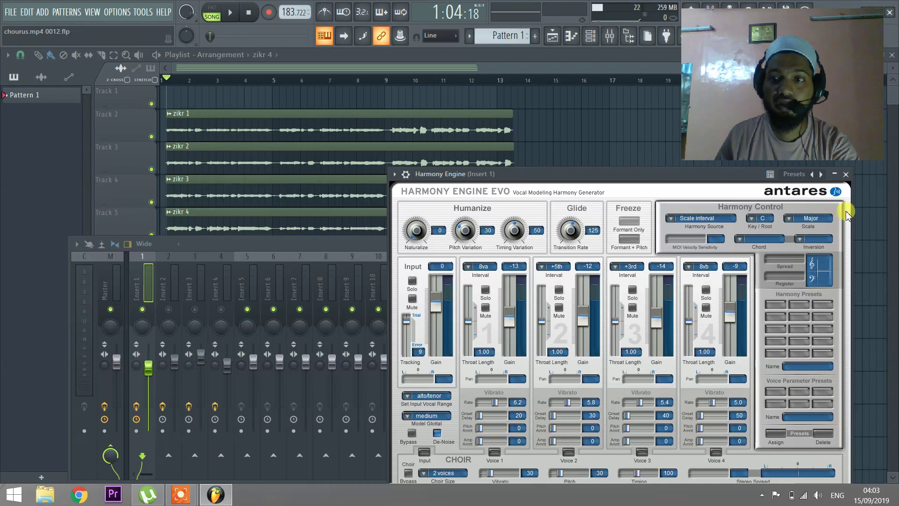
left_click(836, 175)
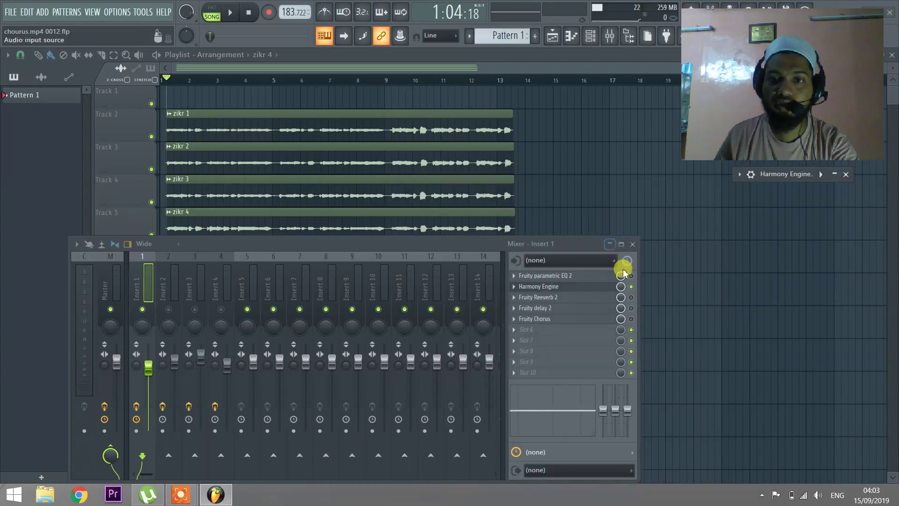
key("space")
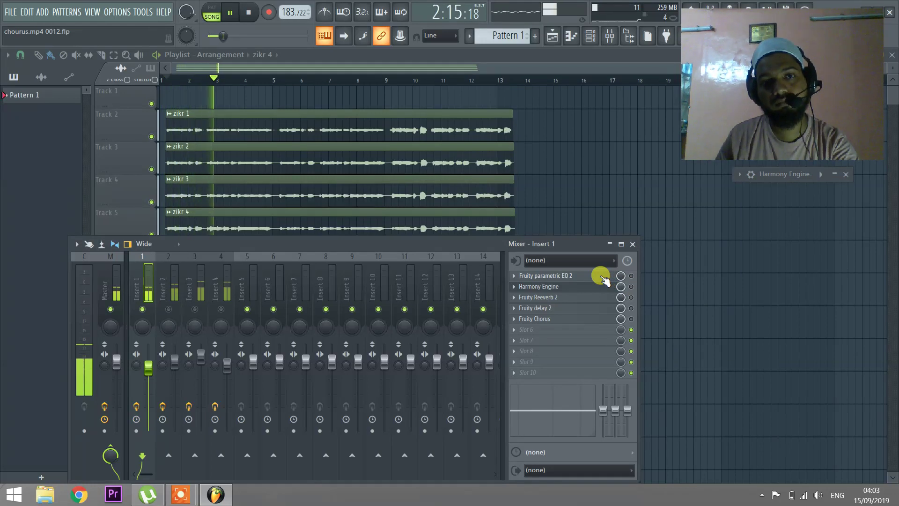
key("space")
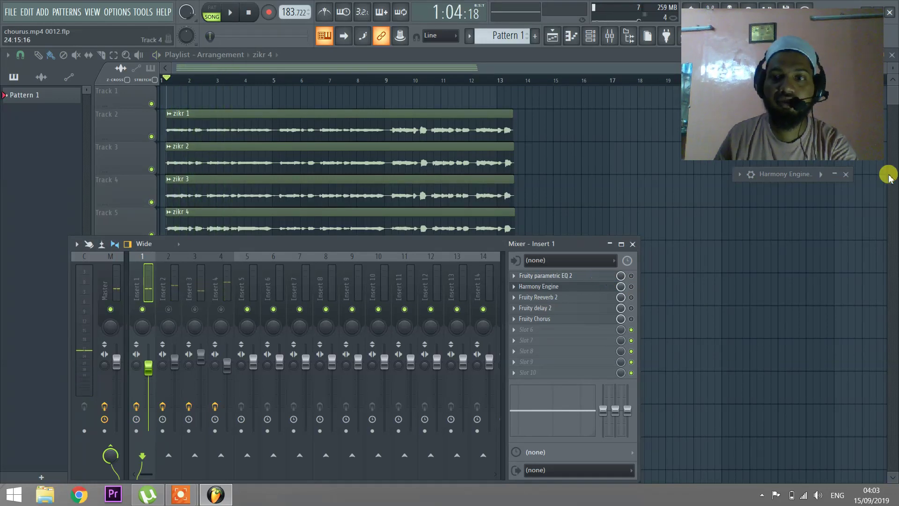
Step: Examine the existing Harmony Engine settings on insert 1 once more and close the plugin window
left_click(834, 175)
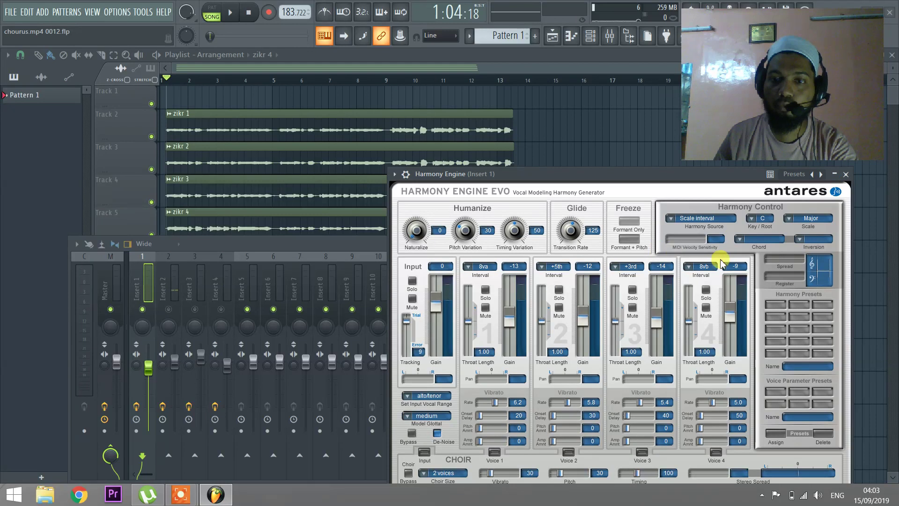
left_click_drag(646, 171, 345, 171)
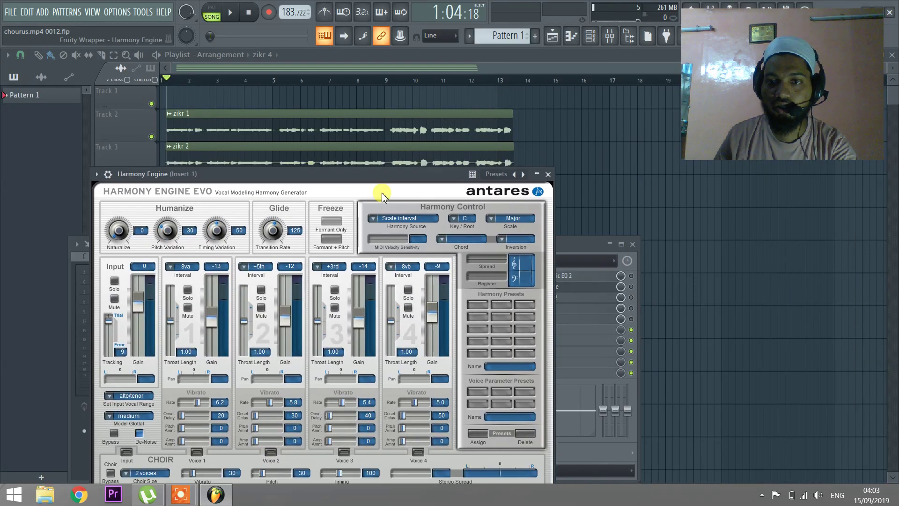
left_click(627, 287)
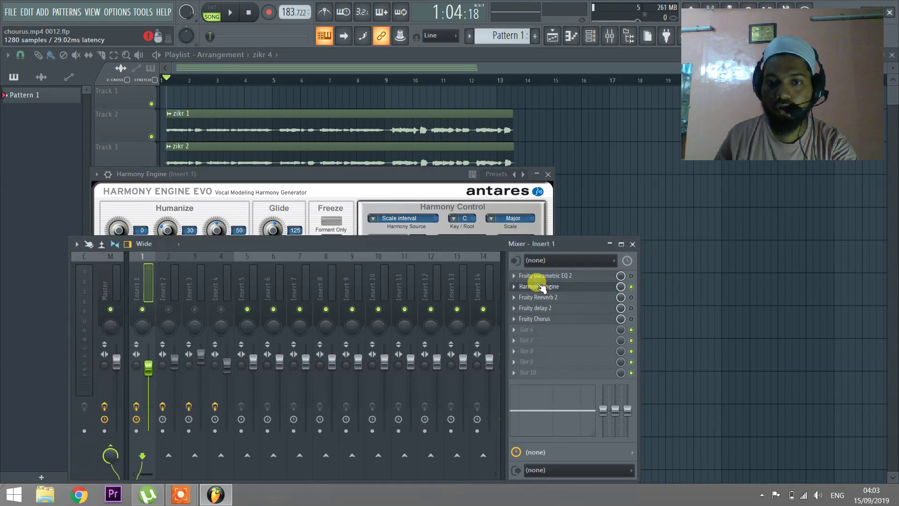
left_click(538, 286)
left_click(526, 286)
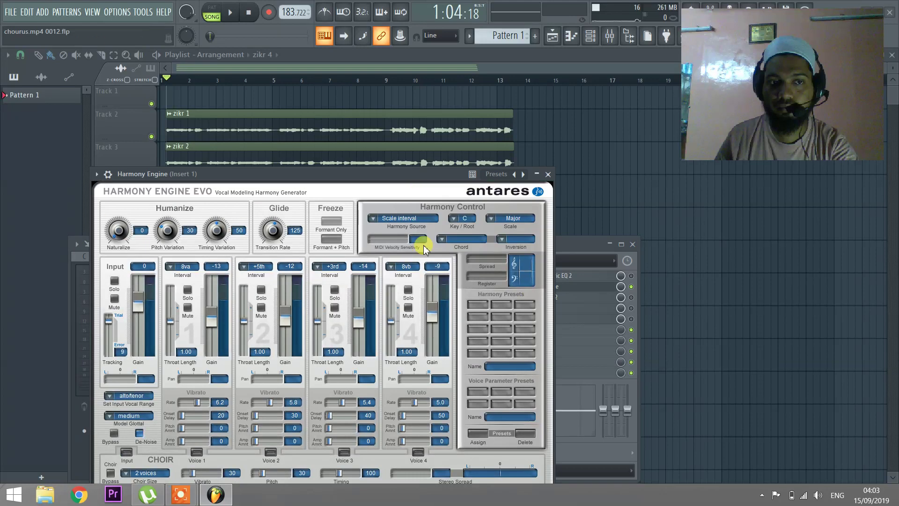
left_click_drag(409, 182, 704, 144)
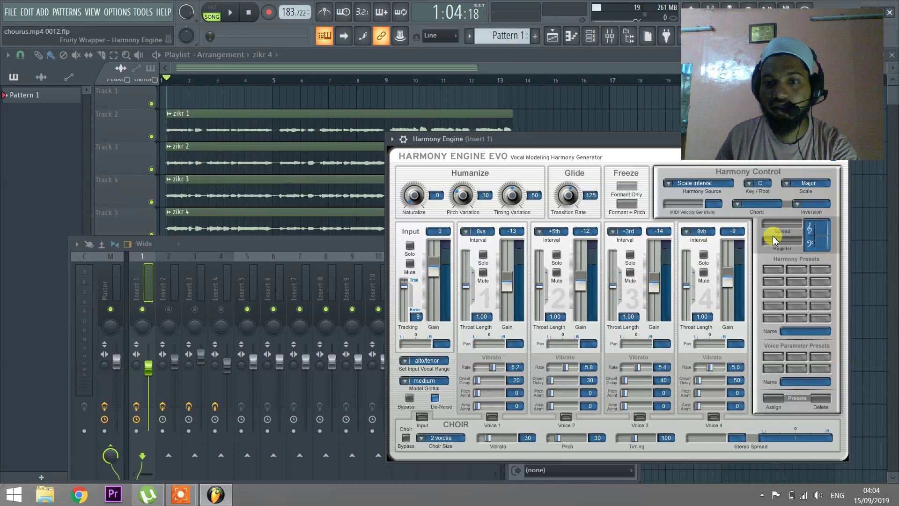
left_click_drag(634, 141, 545, 162)
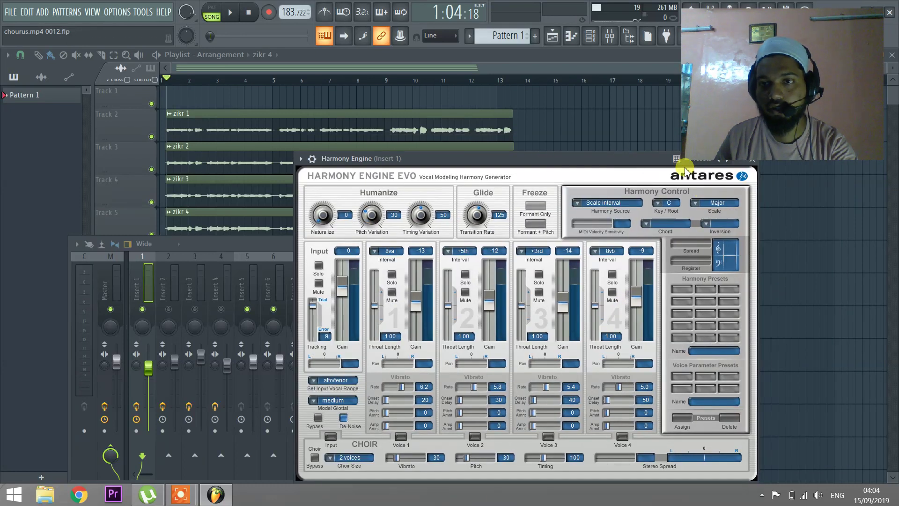
left_click_drag(714, 159, 655, 165)
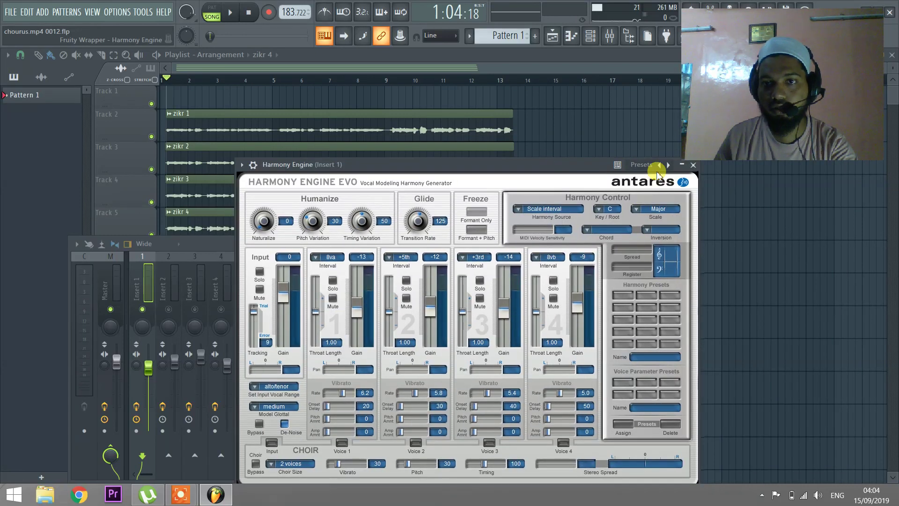
left_click(692, 165)
Step: Load a new Harmony Engine into effect slot 6 of insert 1 and place its window beside the track list
left_click(534, 329)
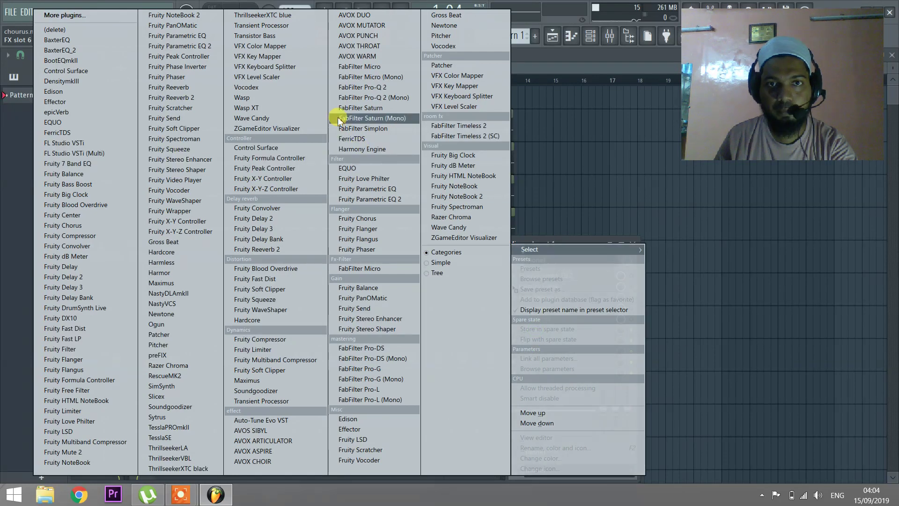
left_click(355, 149)
left_click_drag(276, 114, 645, 161)
Step: Play the vocal through the new Harmony Engine, collapse the plugin window during playback, and stop
key("space")
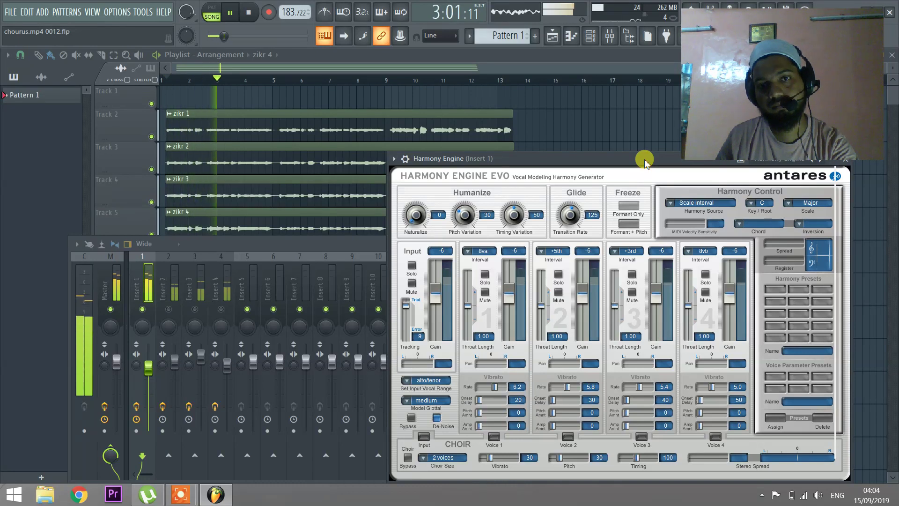
key("space")
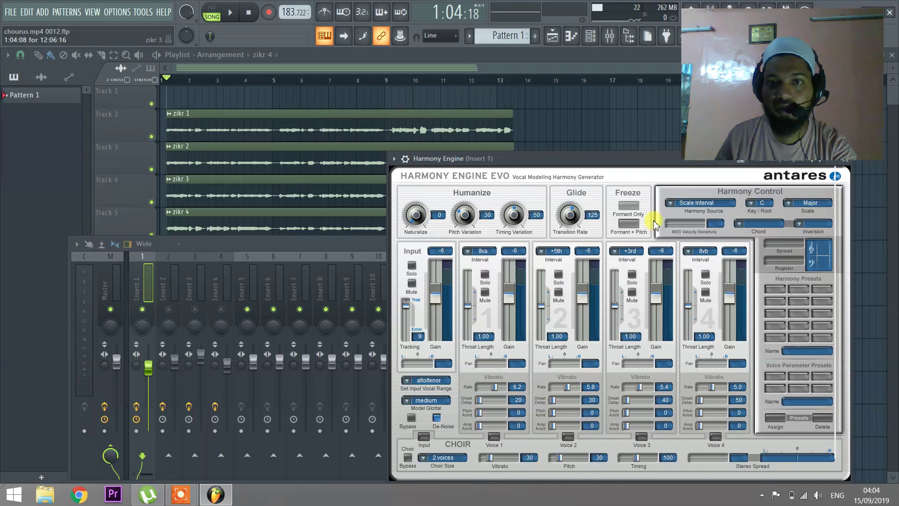
key("space")
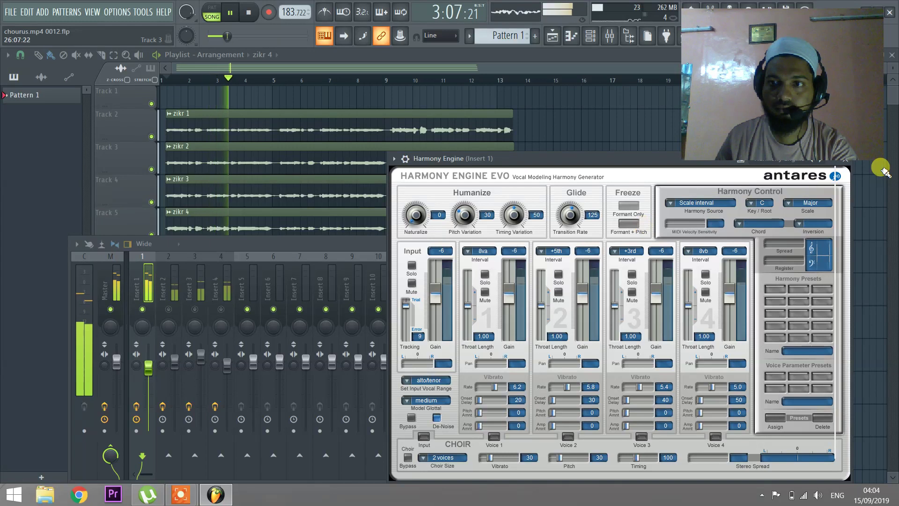
left_click_drag(664, 159, 541, 171)
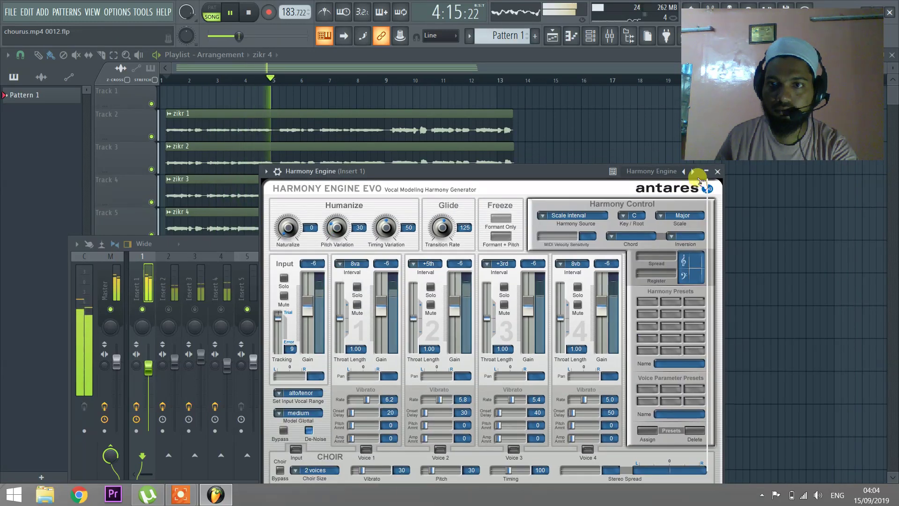
left_click(706, 171)
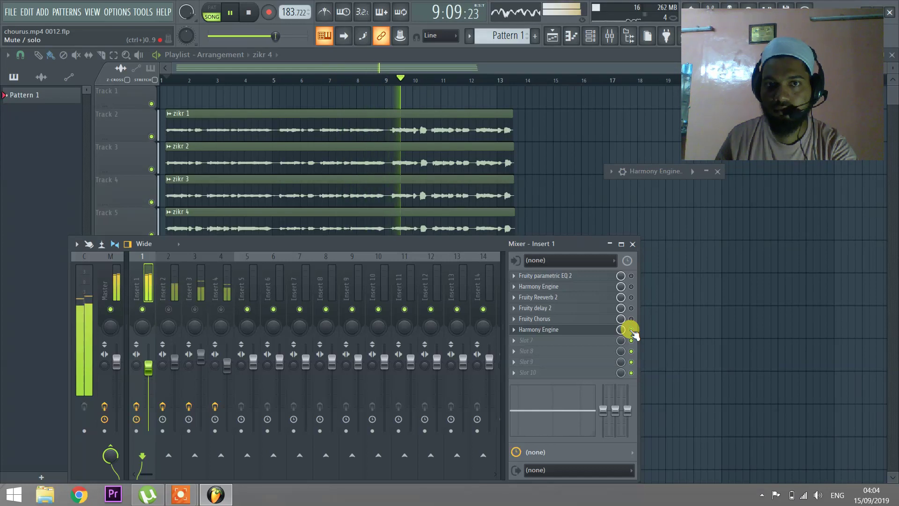
key("space")
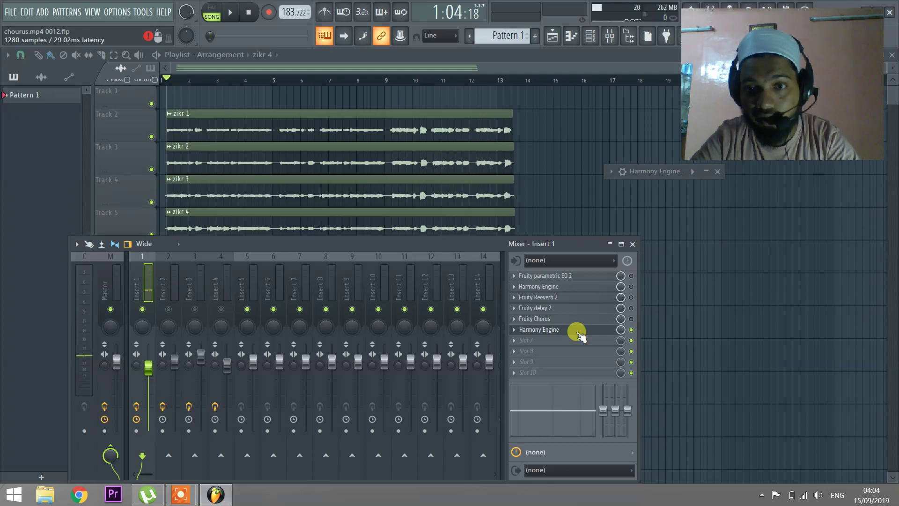
Step: Reopen the full settings window of the Harmony Engine in slot 6 of insert 1
left_click(578, 333)
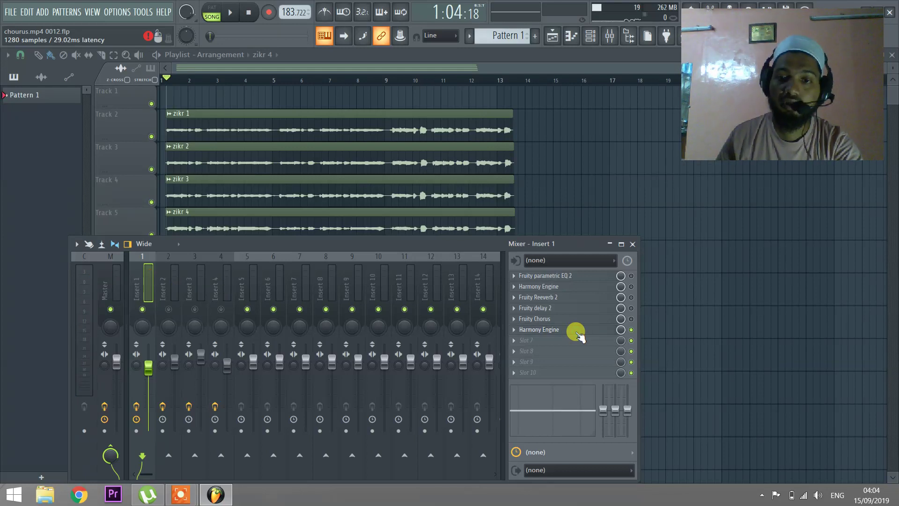
left_click(579, 334)
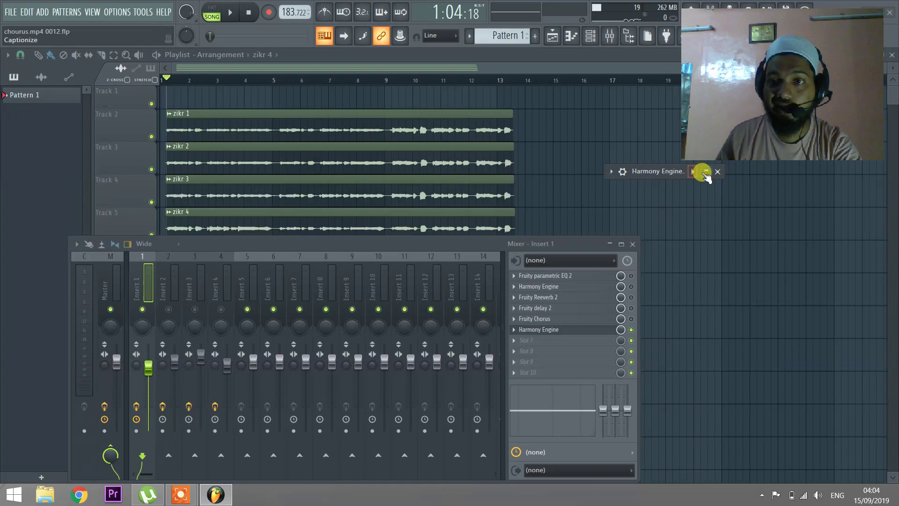
left_click(705, 172)
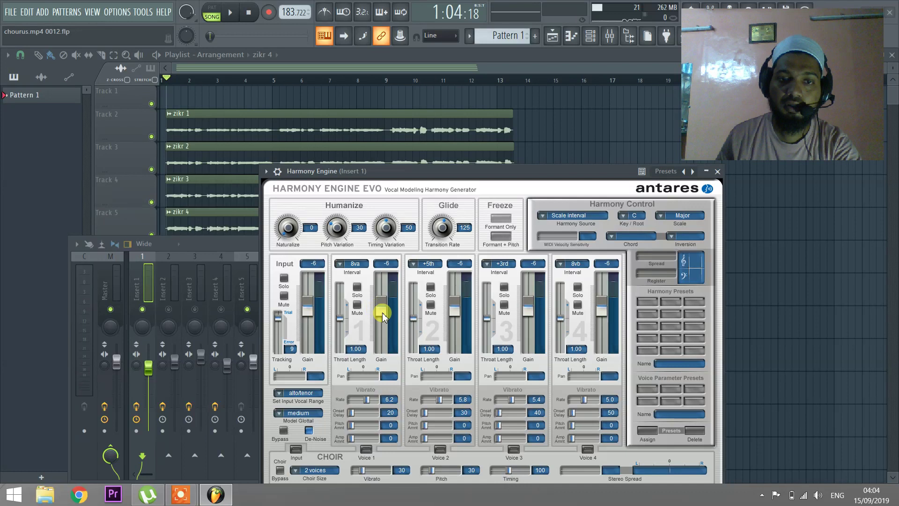
Step: During playback, set Harmony Engine gains to -3 dB input and -16, -13, -16 and -10 dB for voices 1–4, close its window, and stop
key("space")
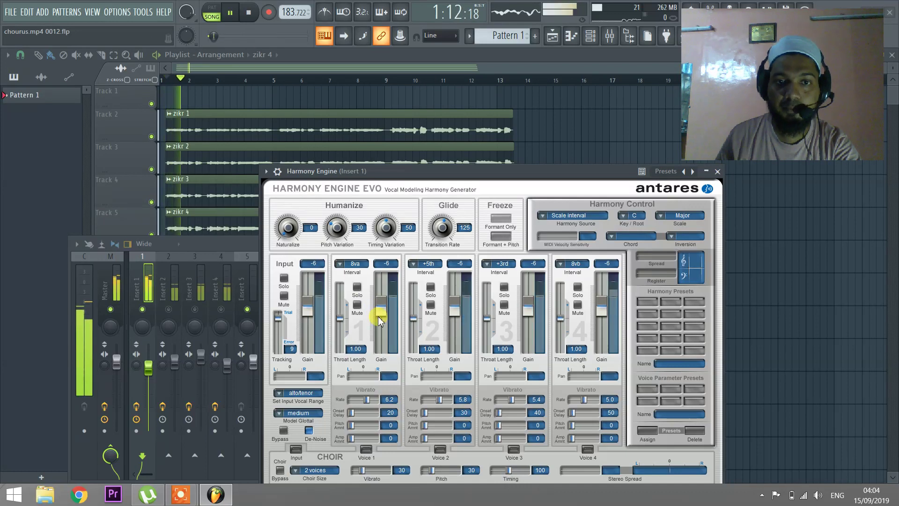
left_click_drag(382, 315, 380, 326)
mouse_move(309, 310)
left_mouse_down()
mouse_move(311, 301)
mouse_move(313, 309)
left_mouse_up()
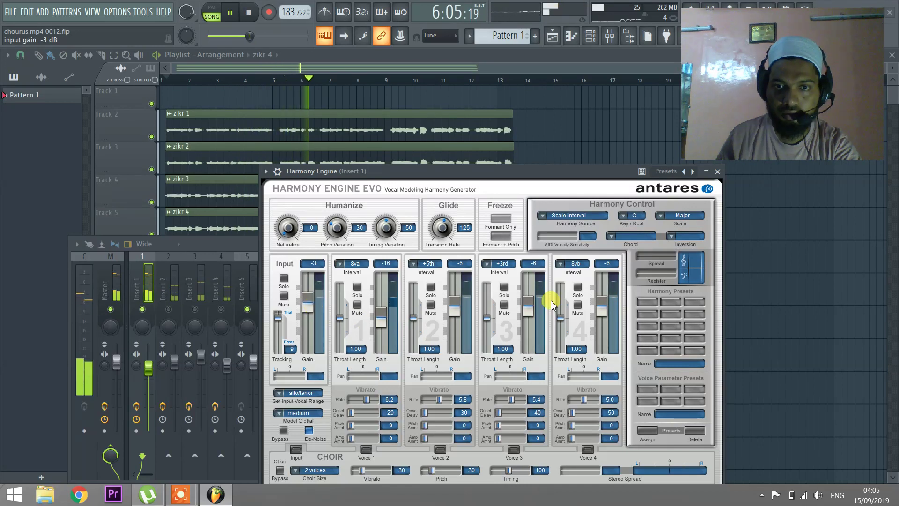
left_click_drag(527, 306, 526, 317)
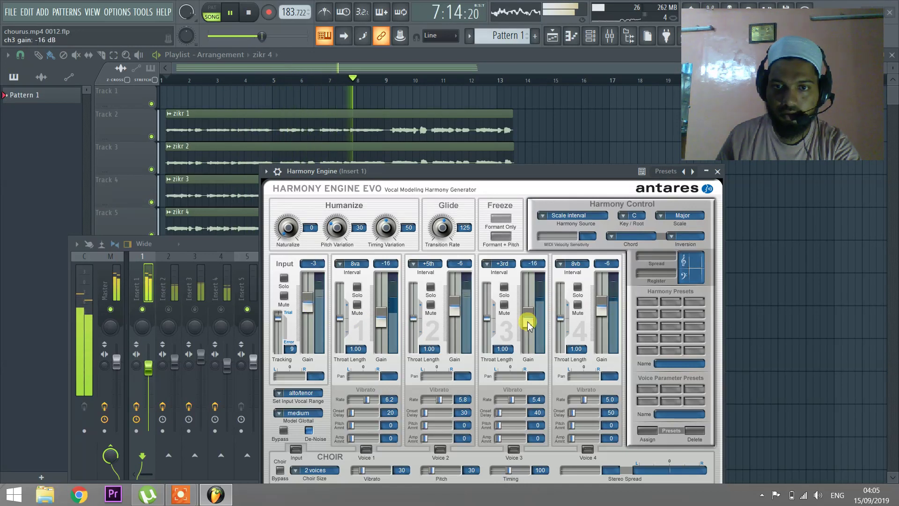
left_click_drag(454, 305, 455, 317)
left_click_drag(602, 309, 604, 316)
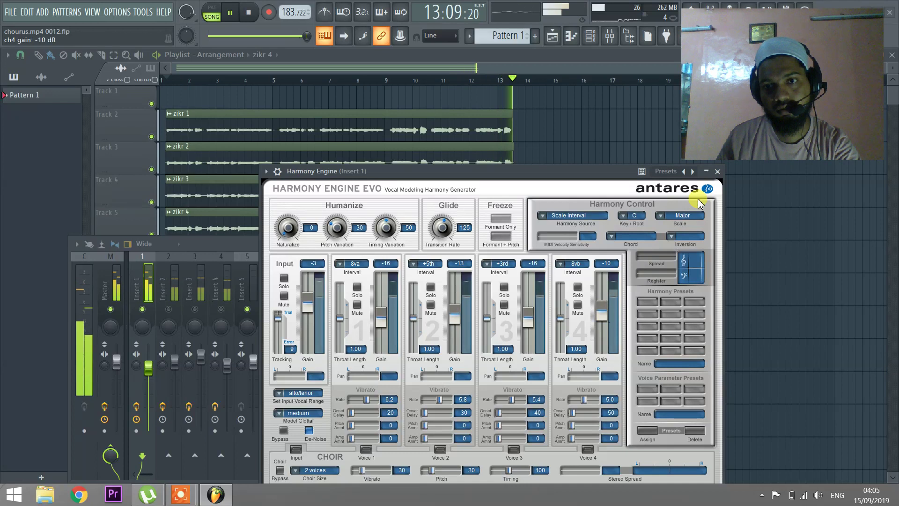
left_click(717, 171)
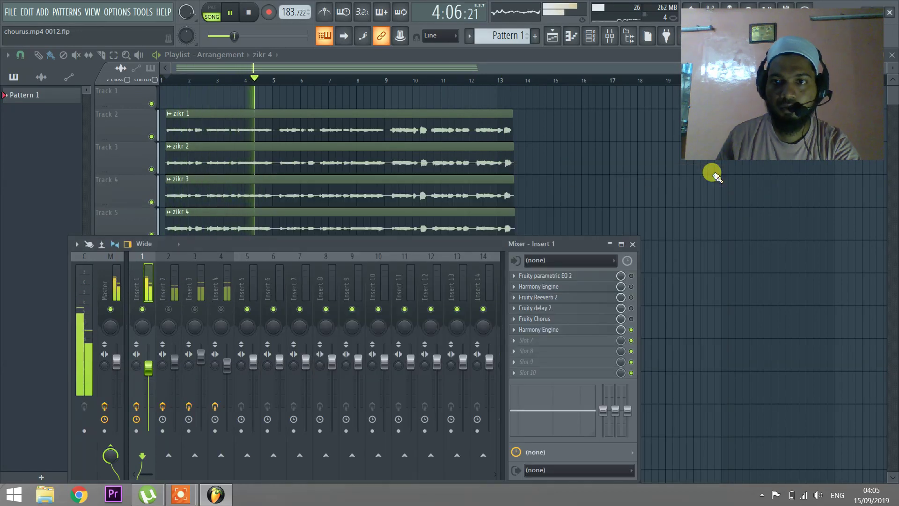
key("space")
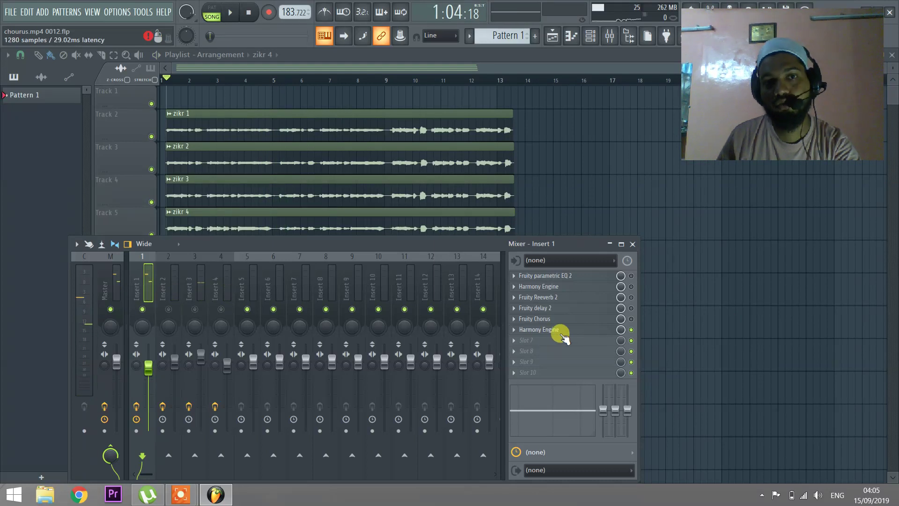
Step: Disable the slot 6 Harmony Engine on insert 1, enable the slot 2 one, and play the vocal to compare
left_click(630, 329)
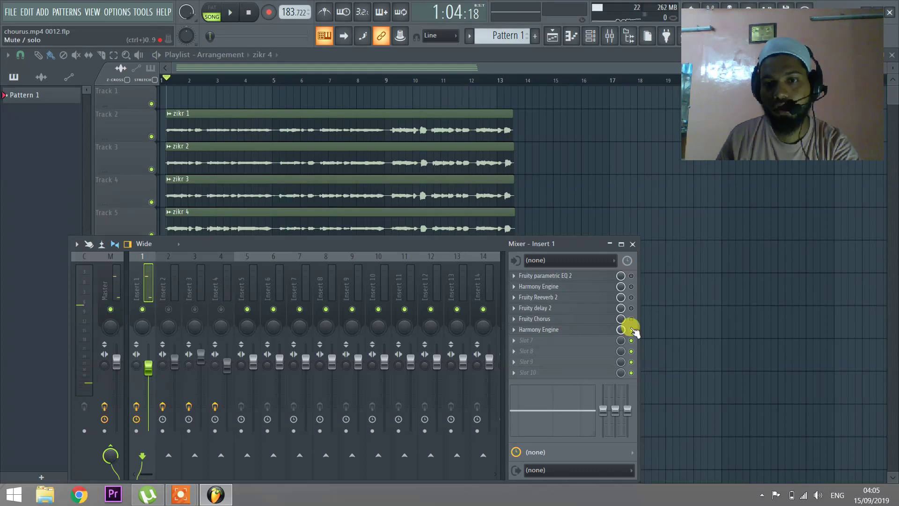
left_click(631, 286)
key("space")
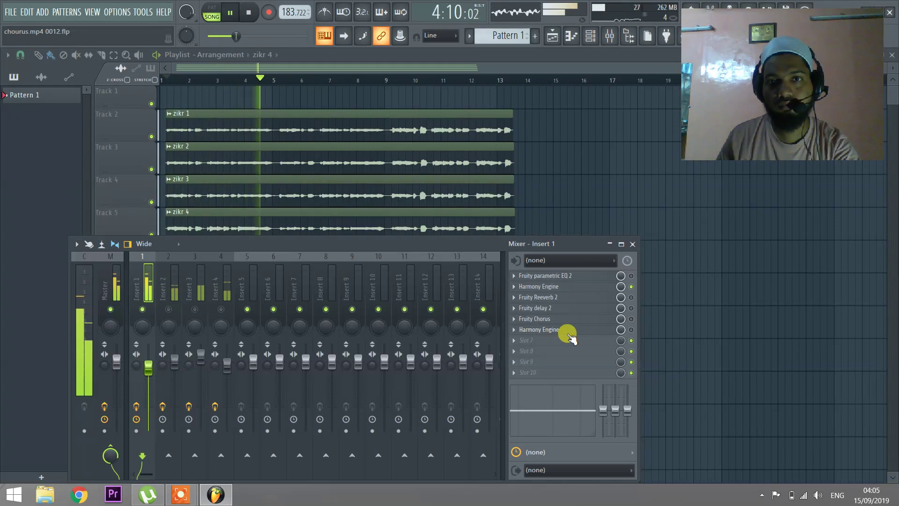
key("space")
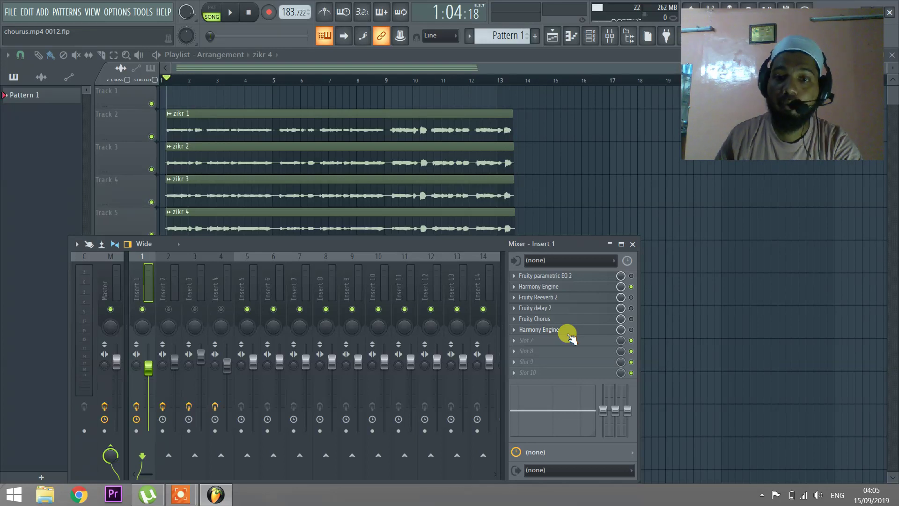
Step: Open the slot 2 Harmony Engine, audition voice 4 in solo, switch the solo off during playback, and stop
left_click(568, 286)
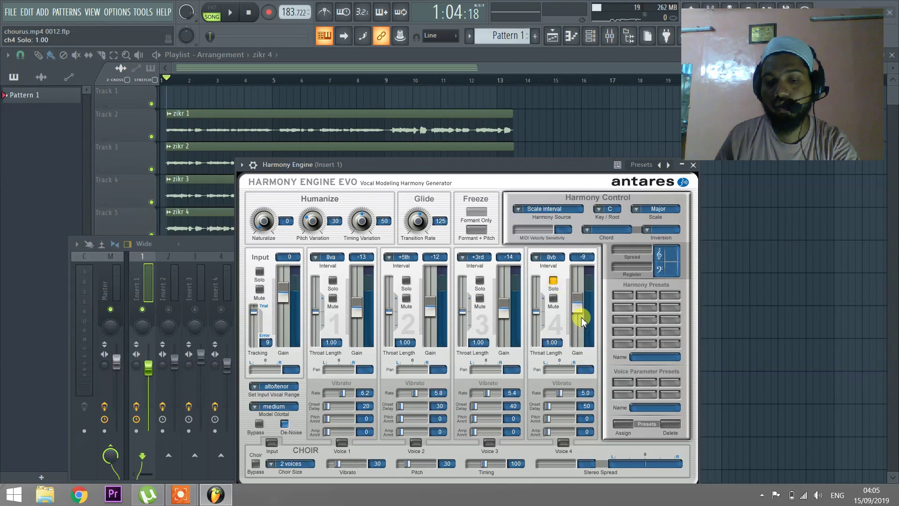
left_click(231, 14)
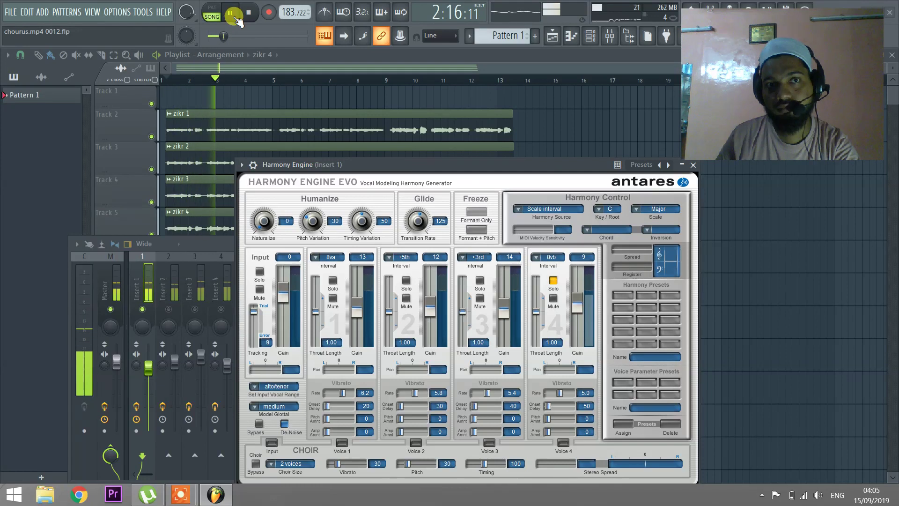
left_click(552, 281)
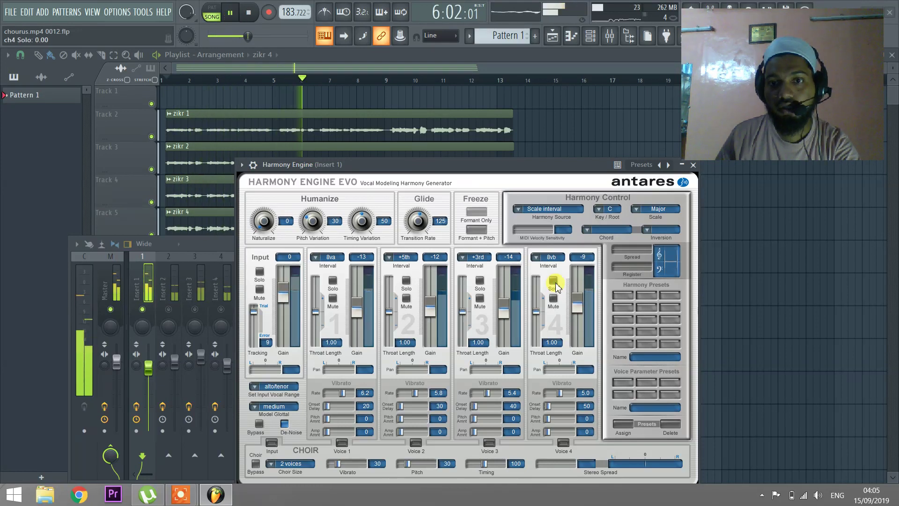
left_click(248, 12)
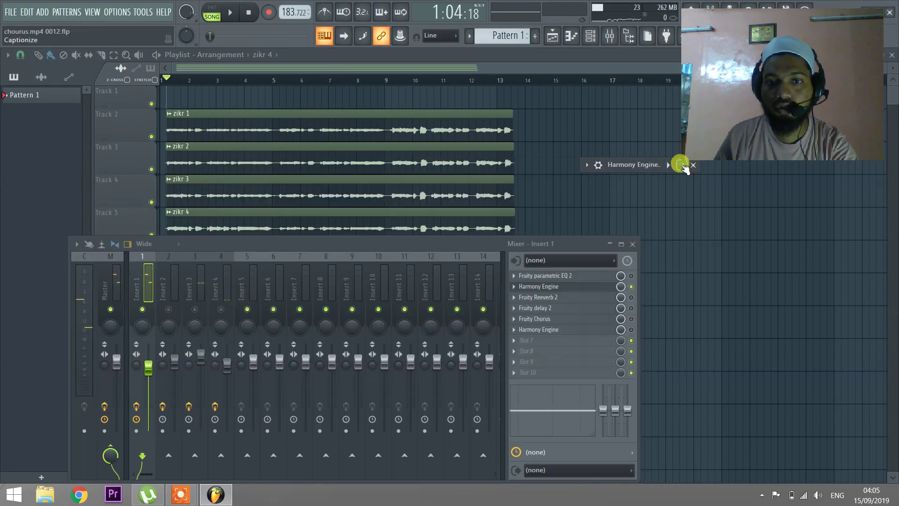
Step: Collapse the slot 2 Harmony Engine window, restore it to full size, and close it
left_click(681, 164)
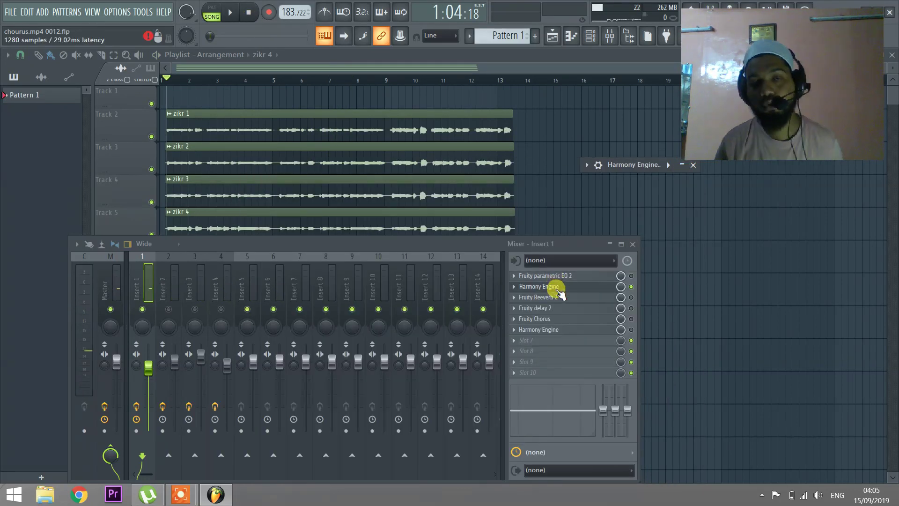
left_click(557, 287)
left_click(557, 288)
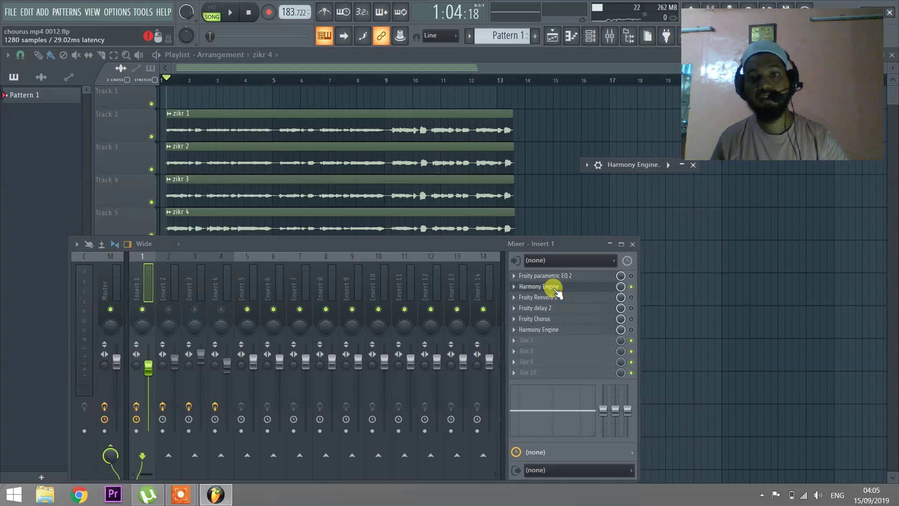
left_click(681, 164)
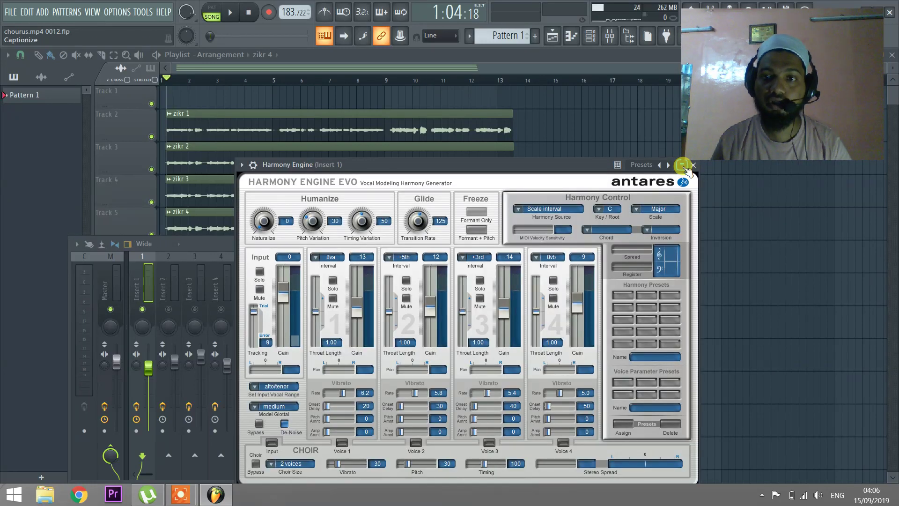
left_click(692, 165)
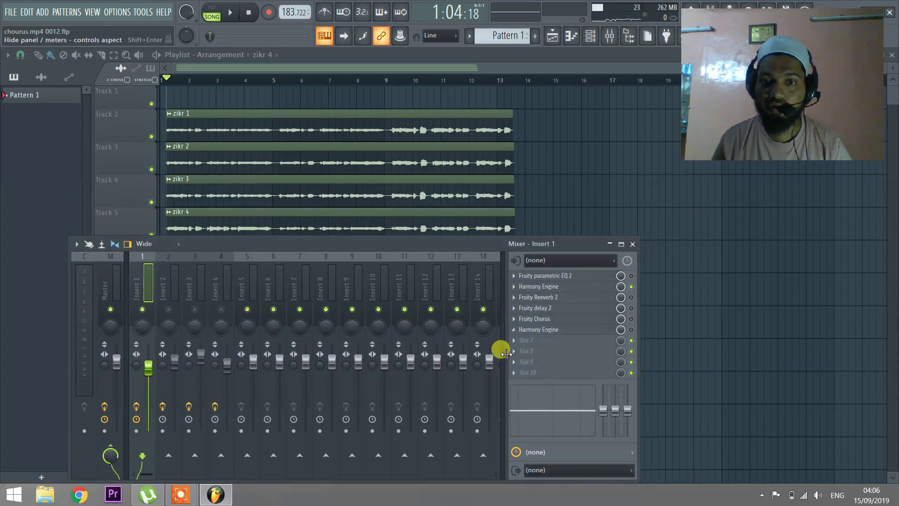
left_click(517, 342)
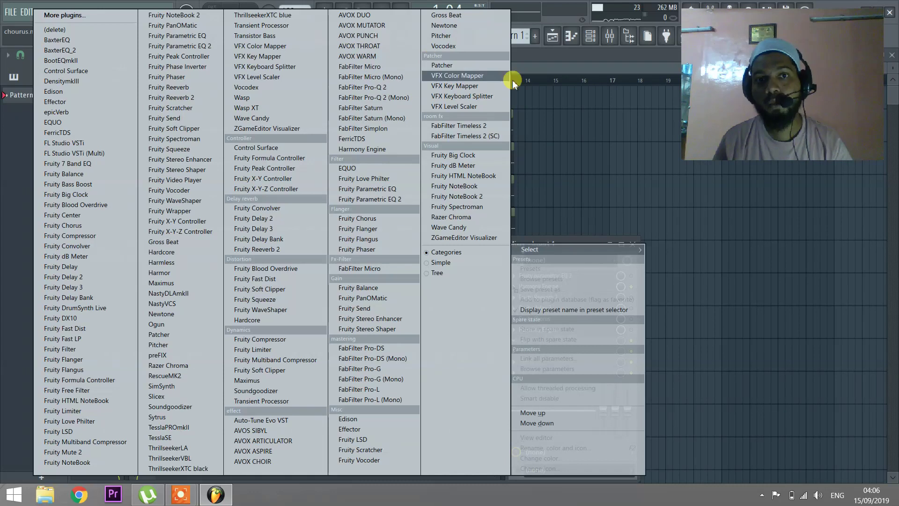
left_click(529, 54)
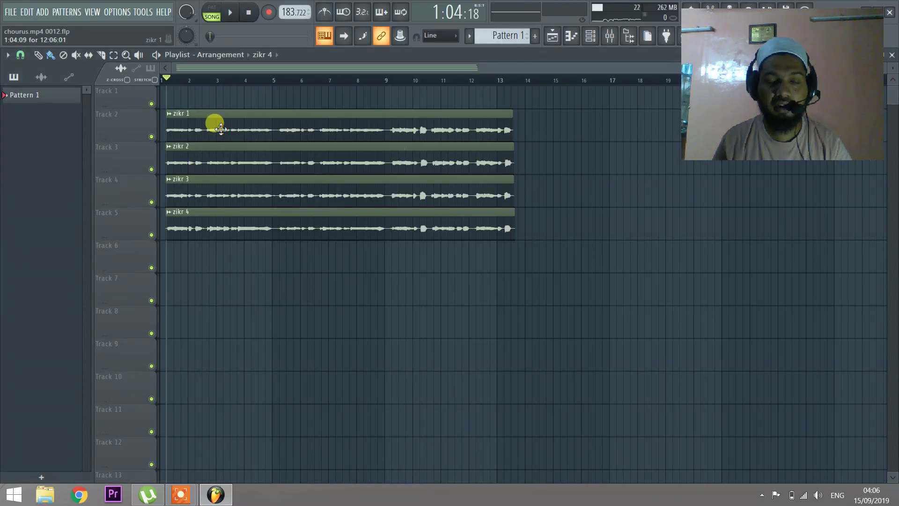
left_click(609, 37)
Step: Unmute mixer inserts 2, 3 and 4, review their effect chains one by one, and return to insert 1
left_click(194, 309)
left_click(221, 309)
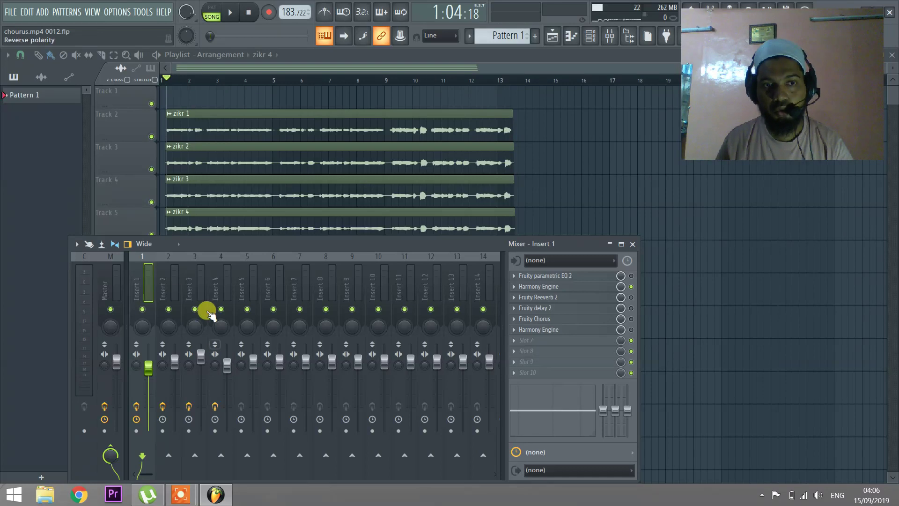
left_click(171, 293)
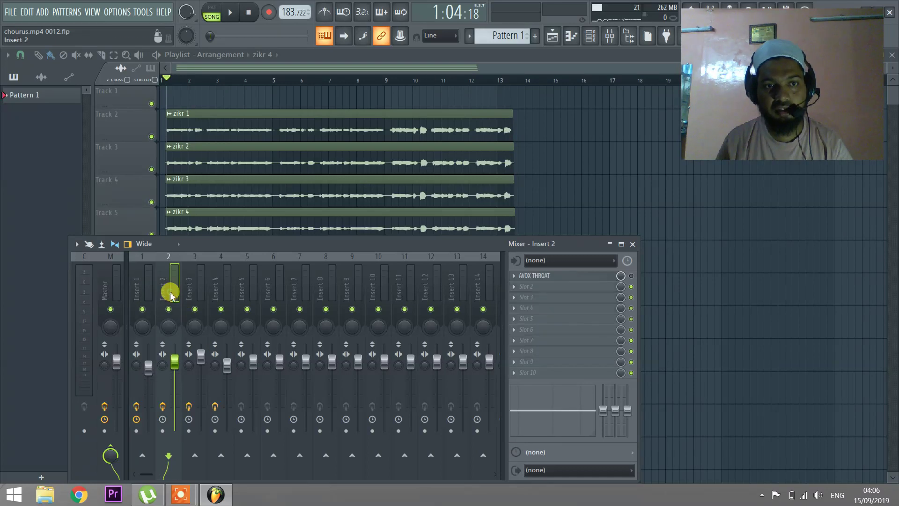
left_click(194, 292)
left_click(224, 289)
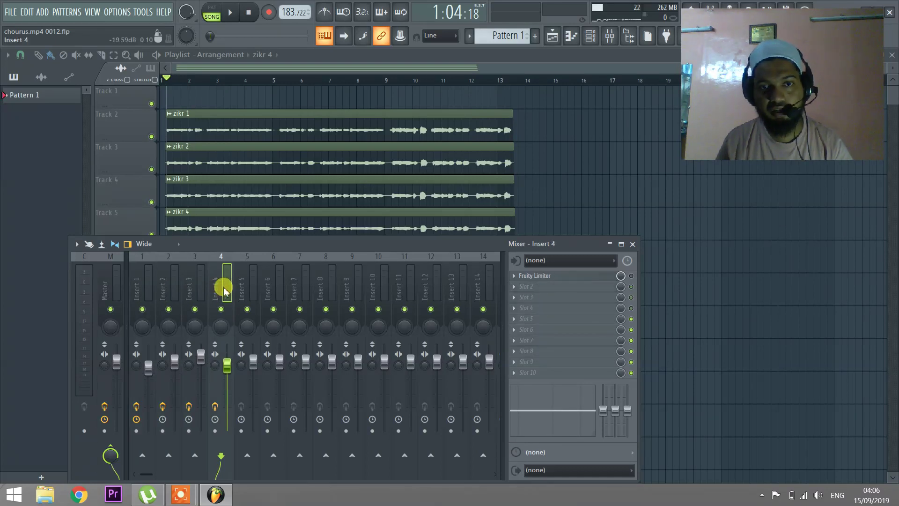
left_click(166, 282)
left_click(148, 285)
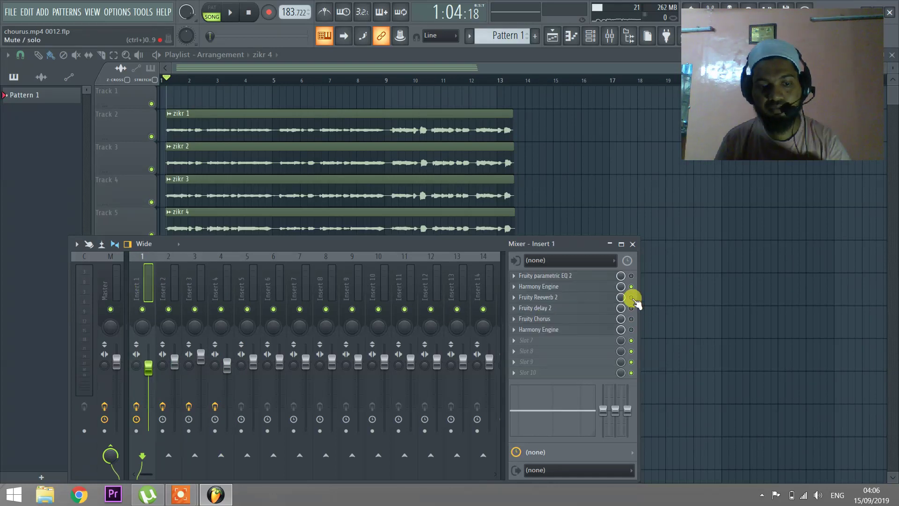
Step: Enable Fruity Reeverb 2 and Fruity delay 2 on insert 1, playing the layered vocals briefly to check the sound
key("space")
key("space")
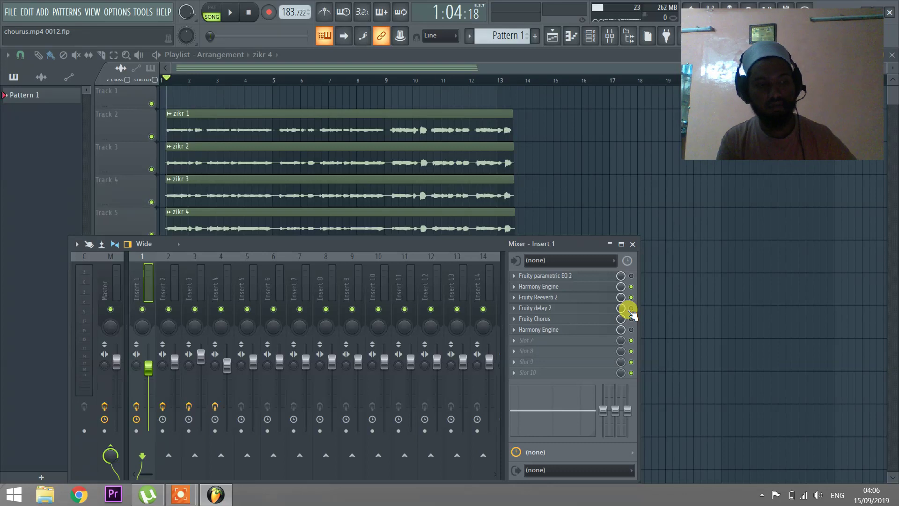
left_click(630, 308)
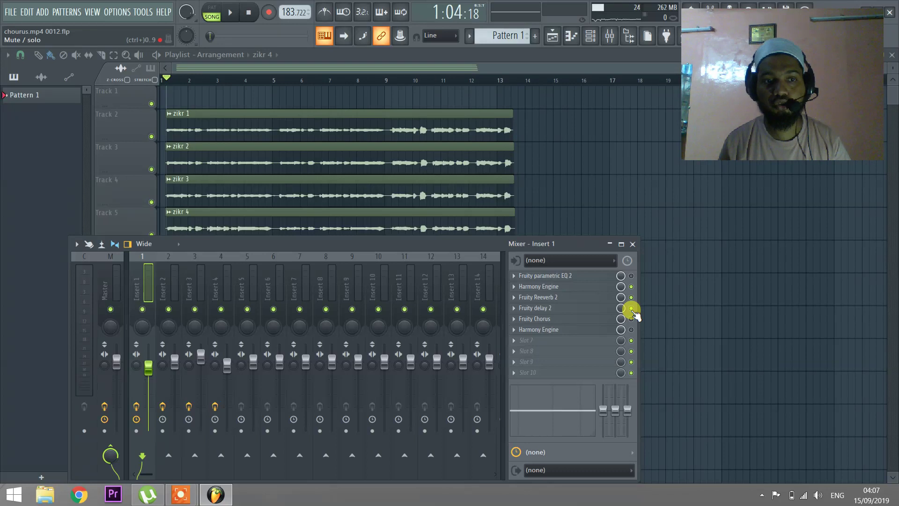
Step: Play the full mix, mute inserts 2, 3 and 4 during playback to hear insert 1 alone, and stop
key("space")
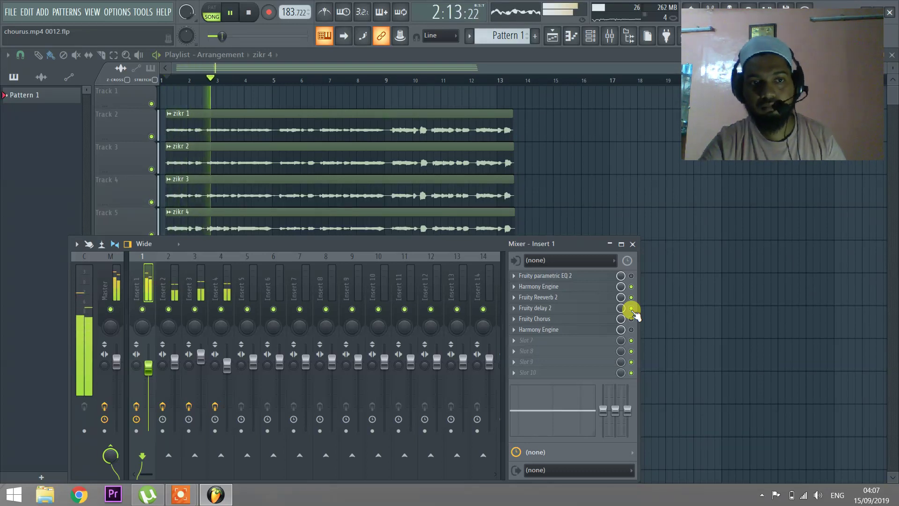
left_click(169, 310)
left_click(195, 309)
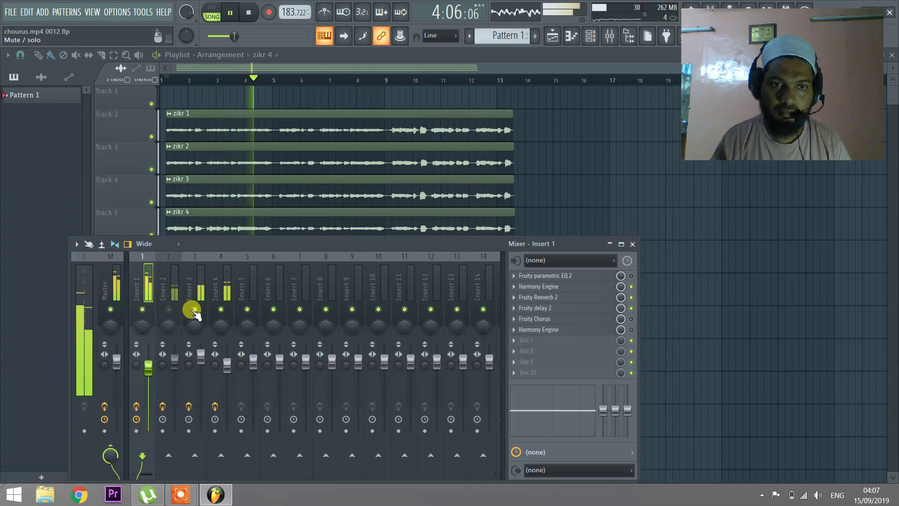
left_click(221, 309)
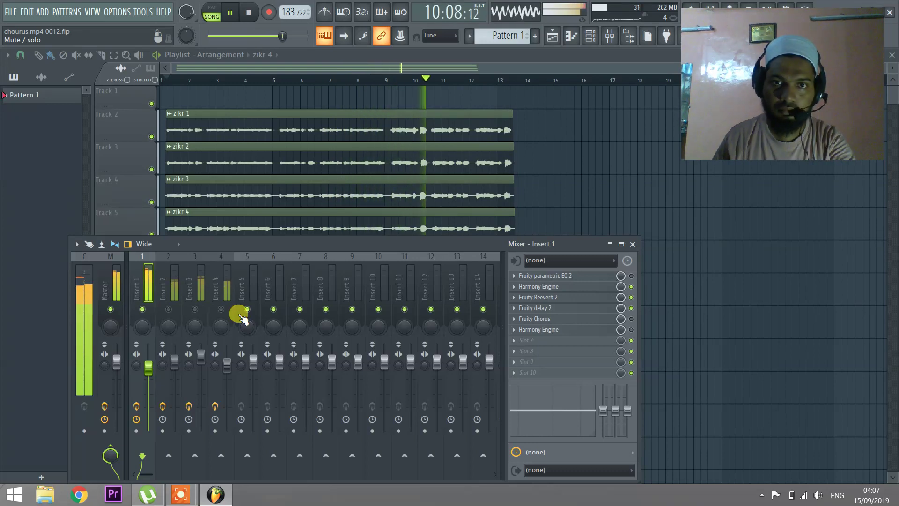
key("space")
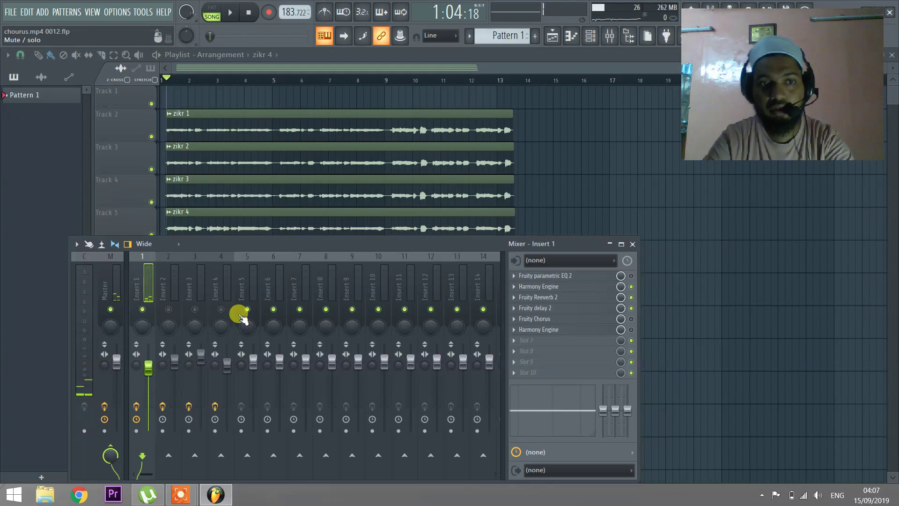
Step: Unmute inserts 2, 3 and 4 and open the AVOX THROAT effect on insert 2
left_click(196, 309)
left_click(172, 309)
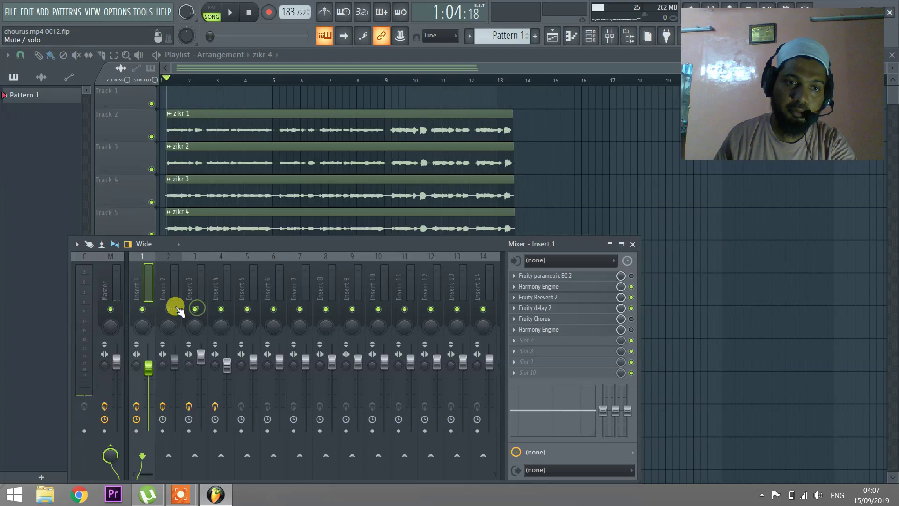
left_click(168, 276)
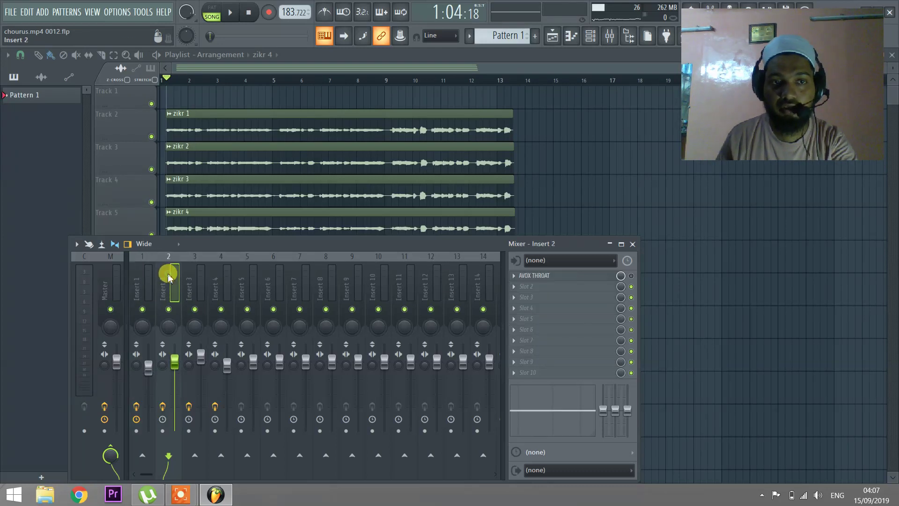
left_click(563, 277)
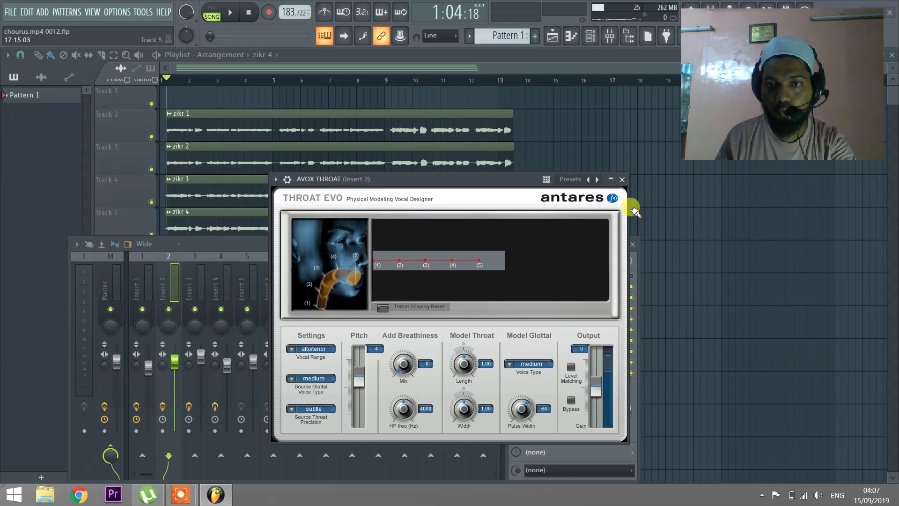
Step: Mute inserts 1, 3 and 4 and start playback to hear insert 2 alone
left_click(146, 312)
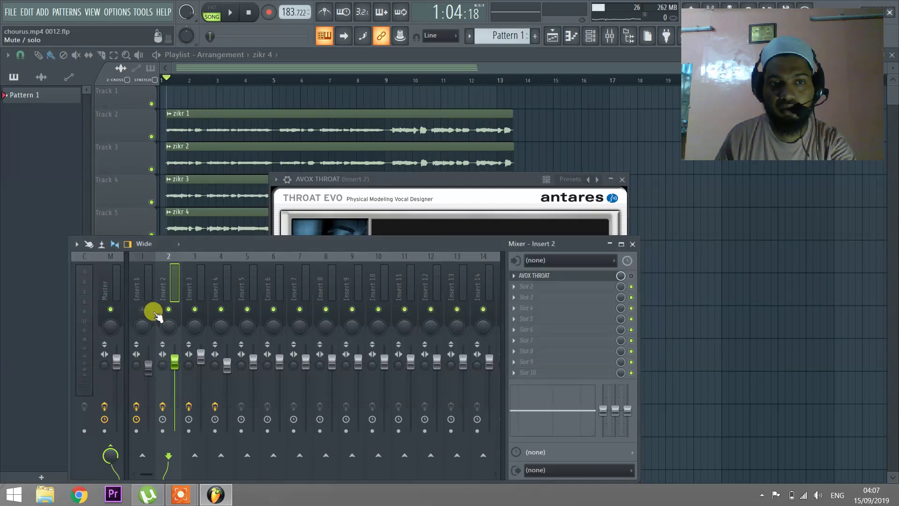
left_click(196, 311)
left_click(221, 309)
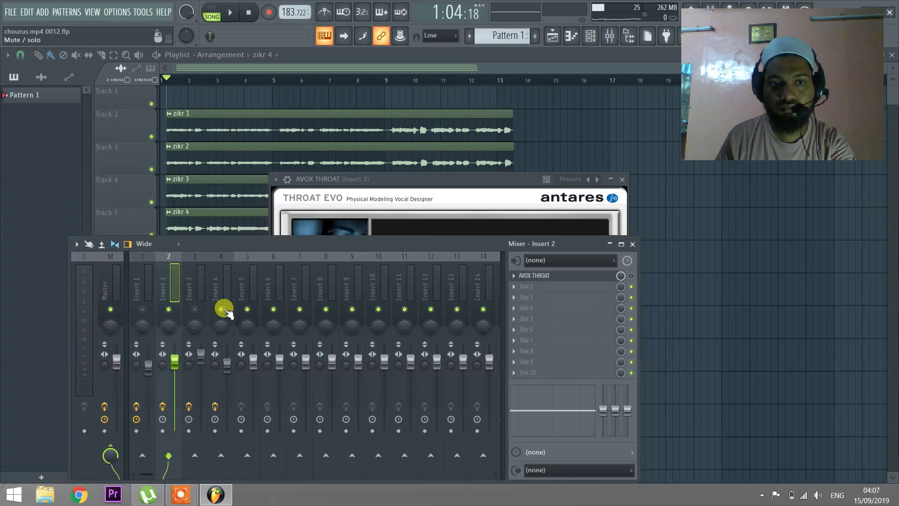
key("space")
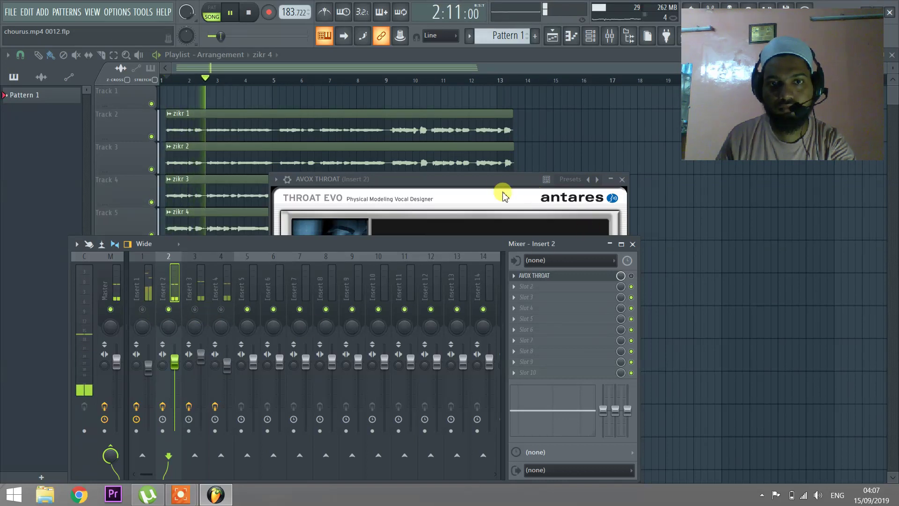
Step: Enable AVOX THROAT on insert 2 during playback and bring its settings window back into view
left_click(489, 179)
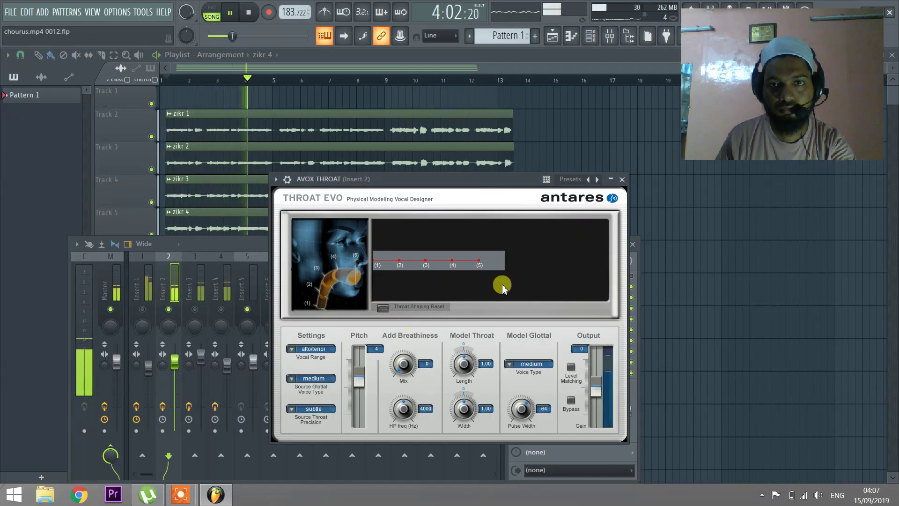
left_click(167, 275)
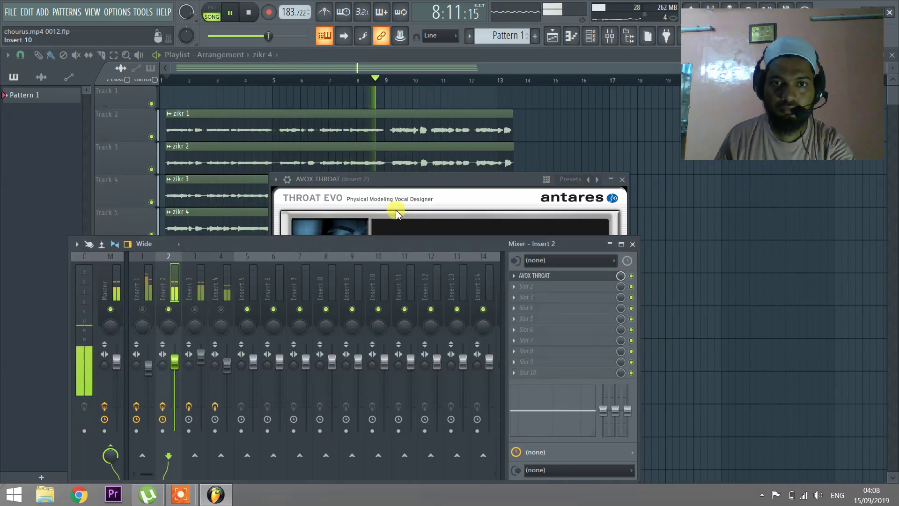
left_click(419, 179)
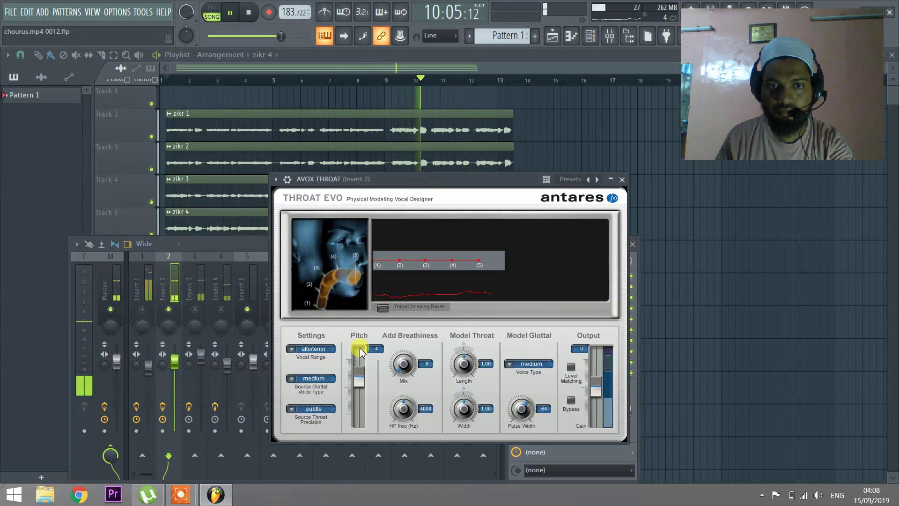
Step: In insert 2's AVOX THROAT, set the pitch shift to 3 semitones by ear, breathiness mix to 5 and HP frequency to 4225 Hz, with playback stopped
left_click_drag(360, 377, 358, 395)
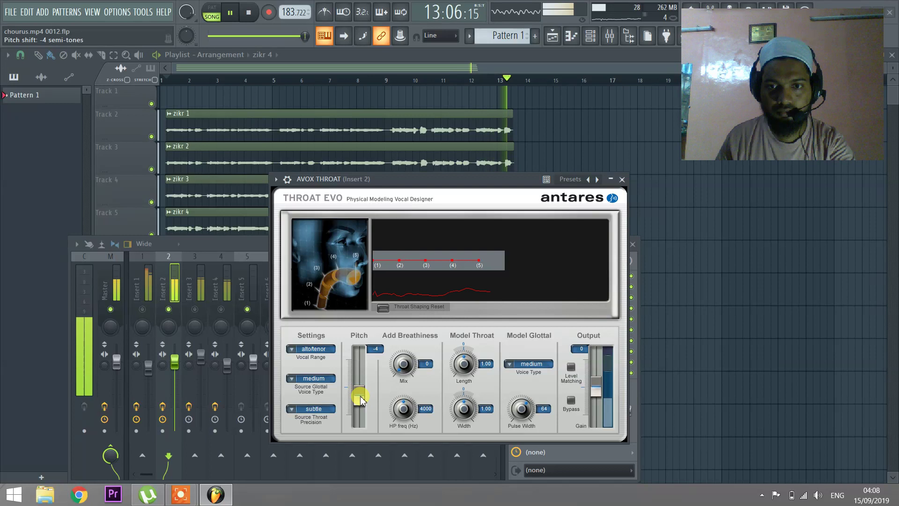
mouse_move(357, 396)
left_mouse_down()
mouse_move(367, 388)
mouse_move(367, 357)
mouse_move(360, 385)
left_mouse_up()
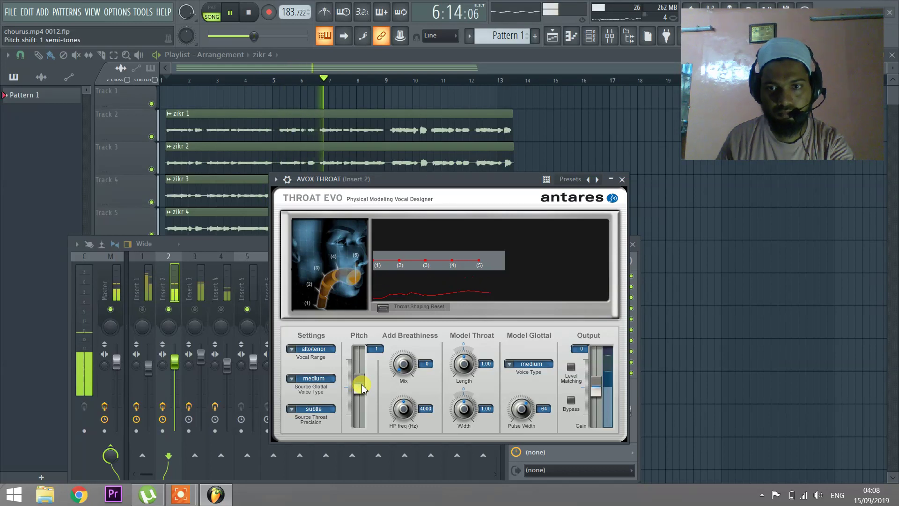
left_click_drag(360, 385, 364, 384)
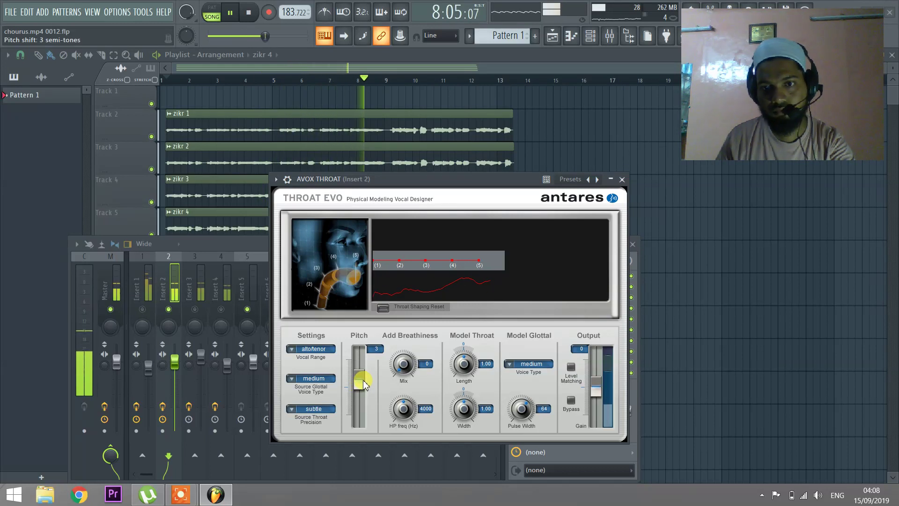
left_click(622, 180)
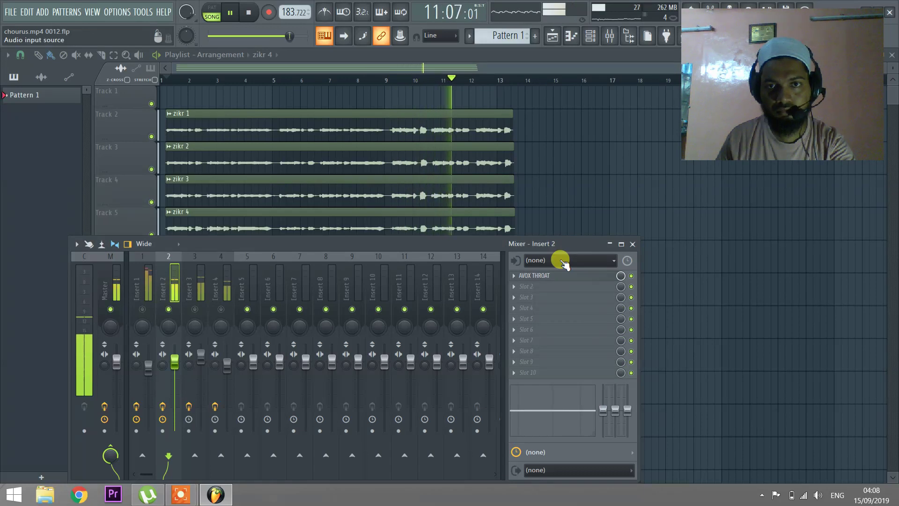
key("space")
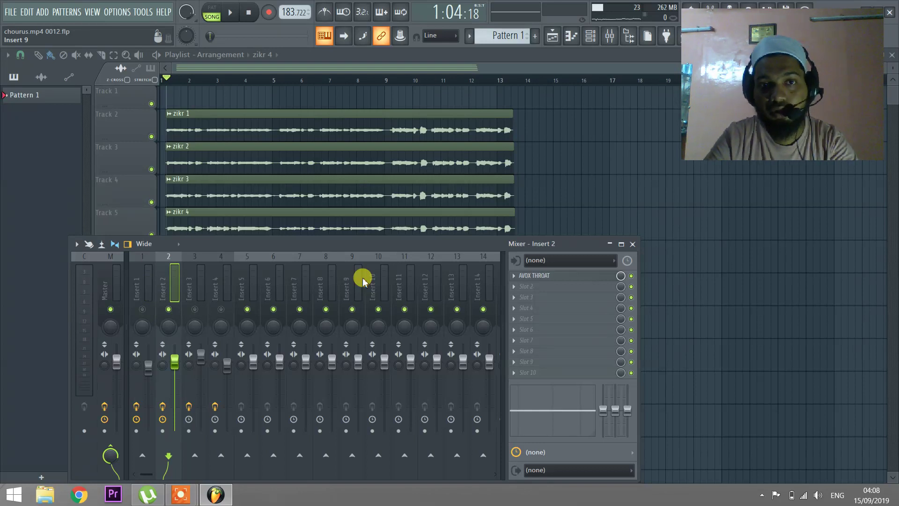
left_click(518, 275)
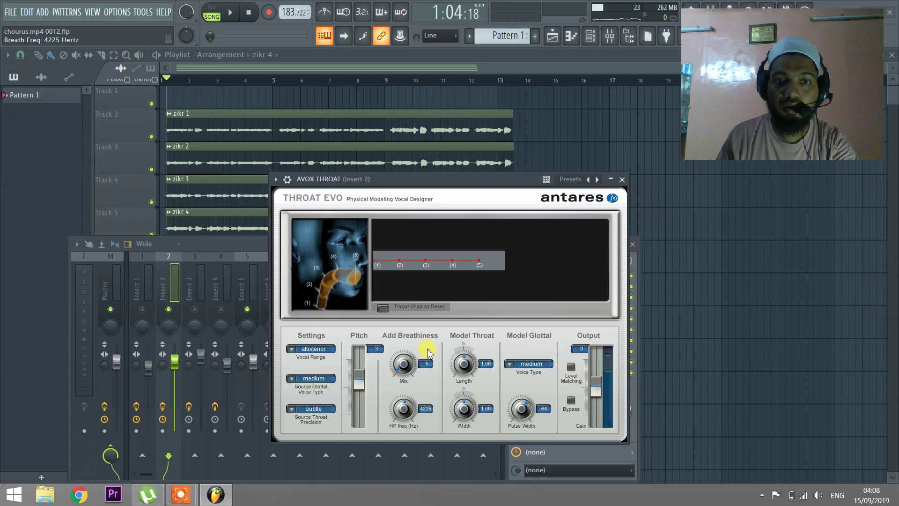
left_click(621, 179)
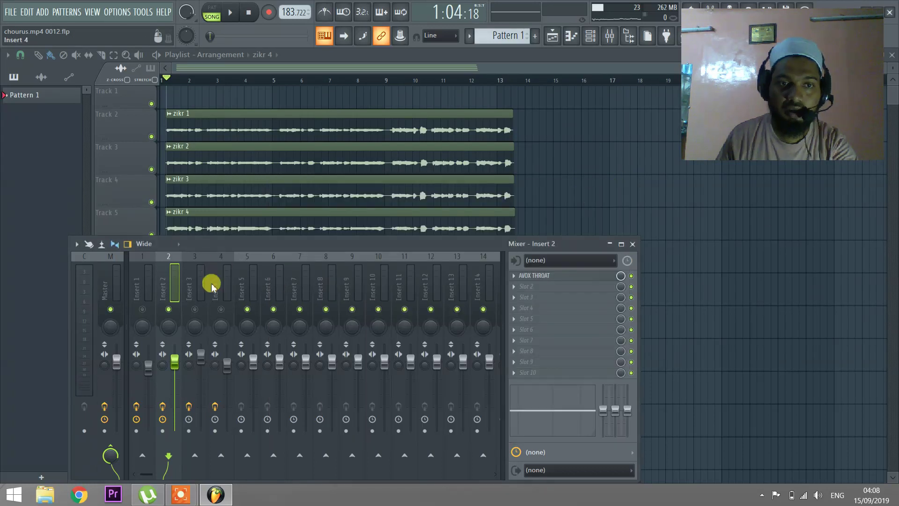
Step: Check the effect slots of inserts 1 and 3, and unmute inserts 1, 3 and 4
left_click(189, 300)
left_click(197, 310)
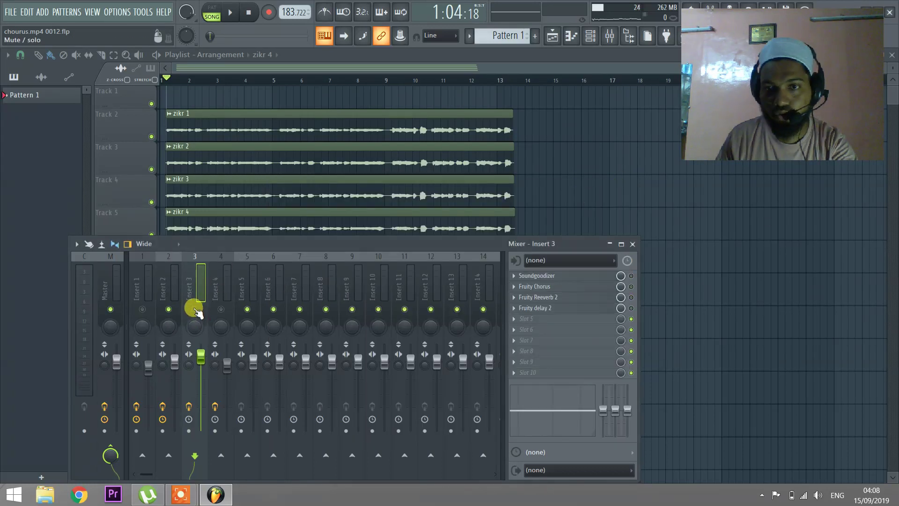
left_click(145, 285)
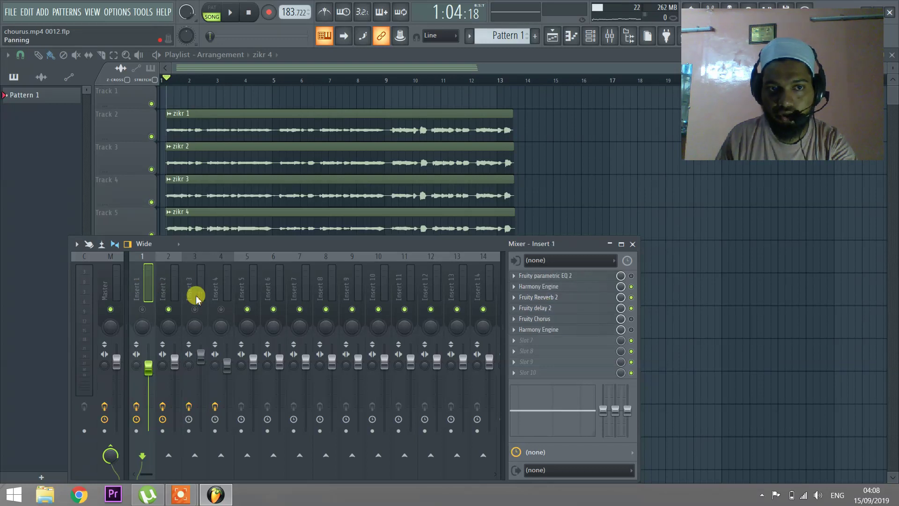
left_click(187, 283)
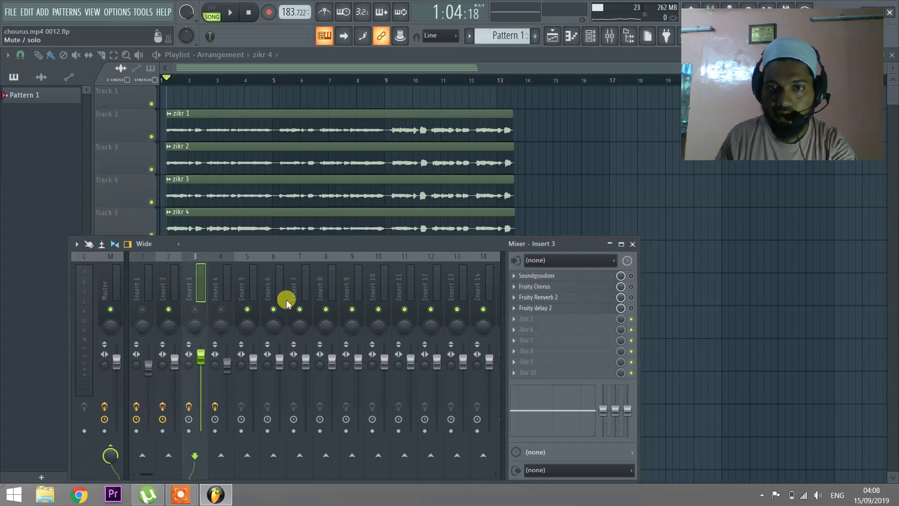
left_click(194, 309)
left_click(142, 309)
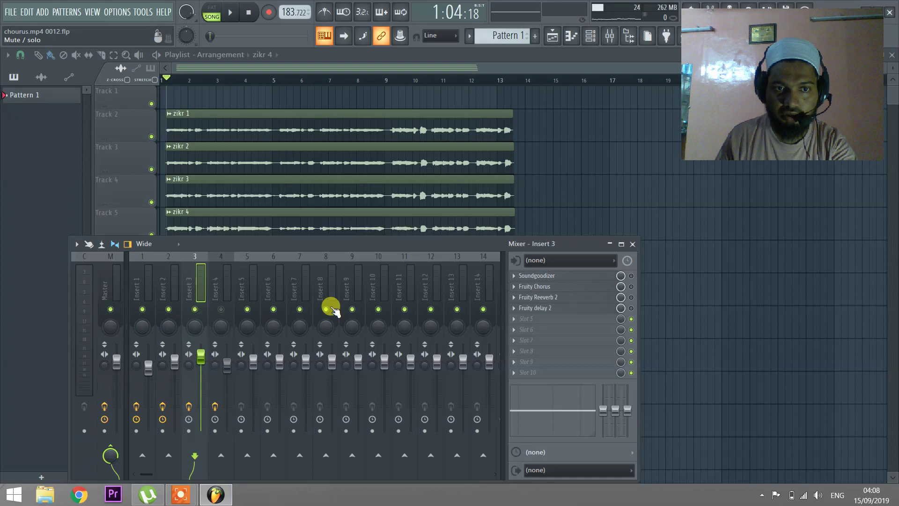
left_click(222, 310)
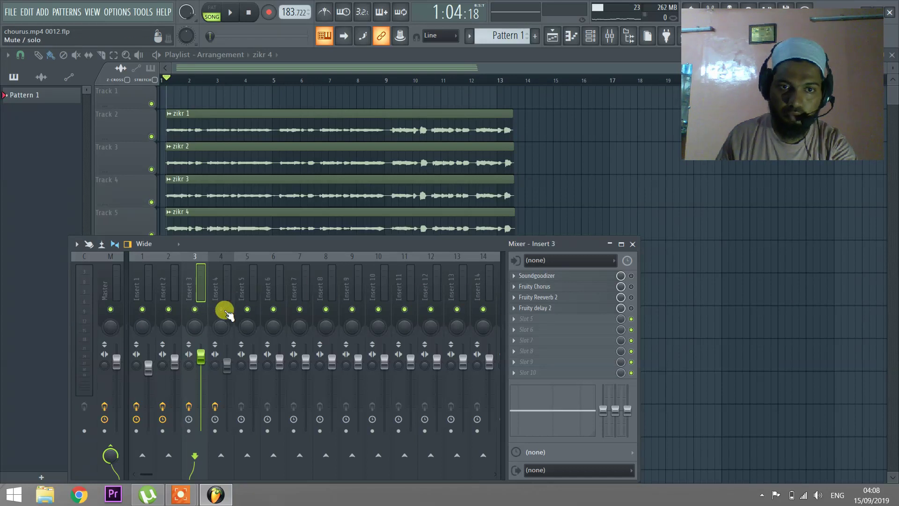
Step: Enable Soundgoodizer, Fruity Chorus, Fruity Reeverb 2 and Fruity delay 2 on insert 3, and Fruity Limiter on insert 4
left_click(200, 290)
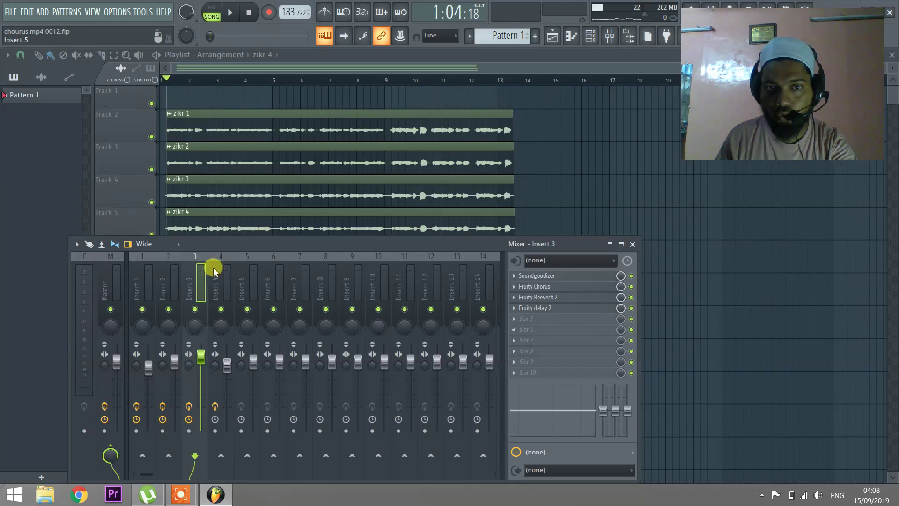
left_click(168, 288)
left_click(220, 281)
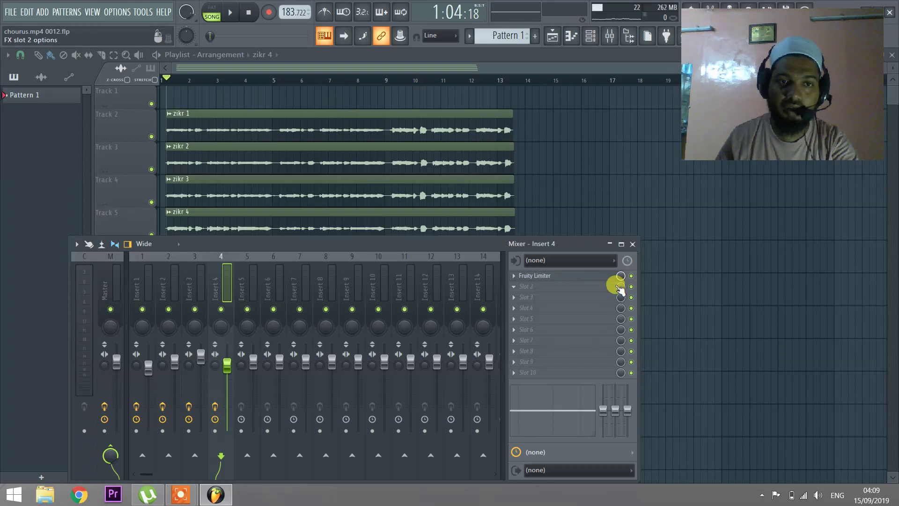
Step: Play all four processed vocal layers together to judge the chorus sound, and stop
key("space")
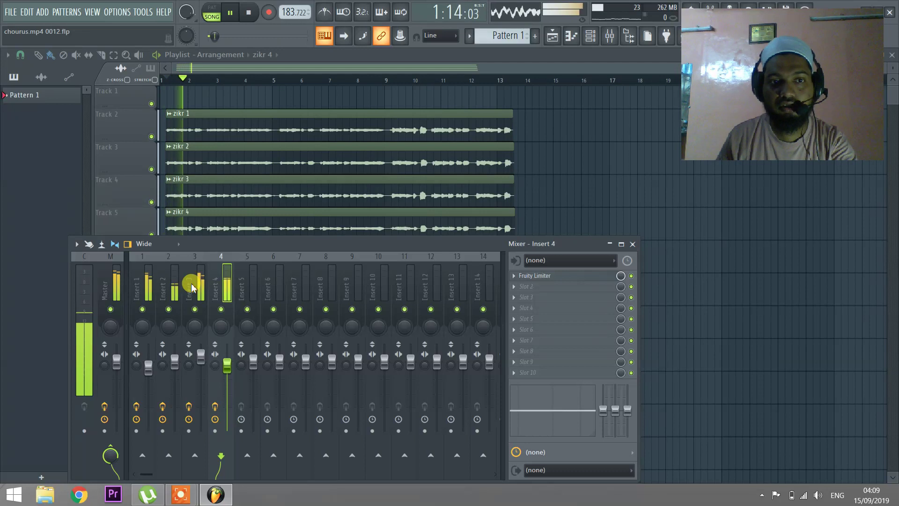
key("space")
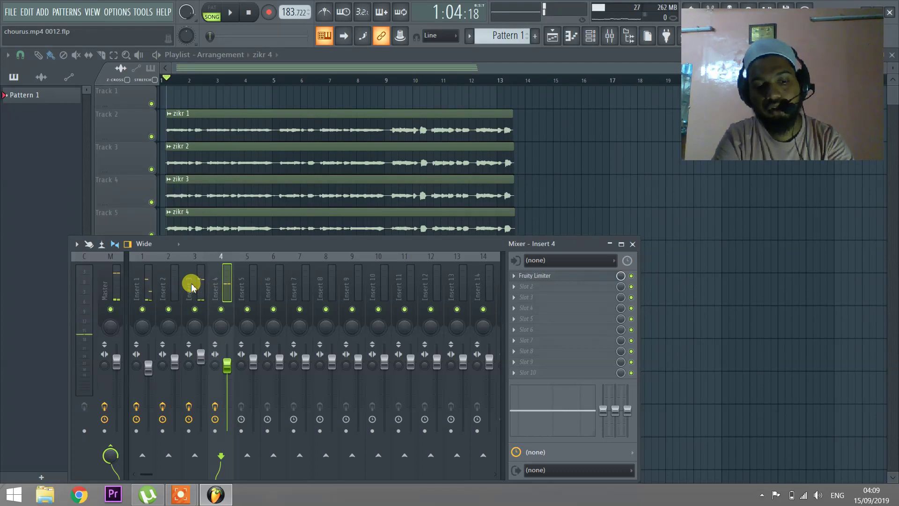
key("space")
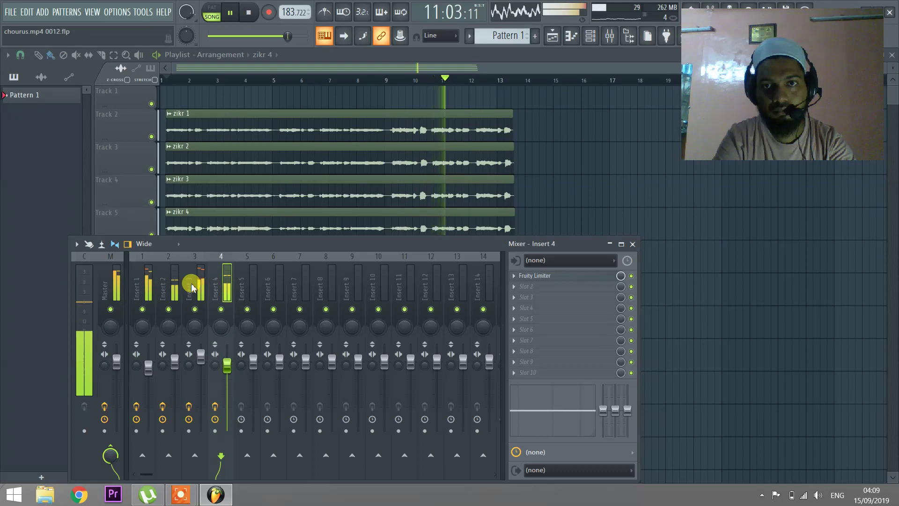
key("space")
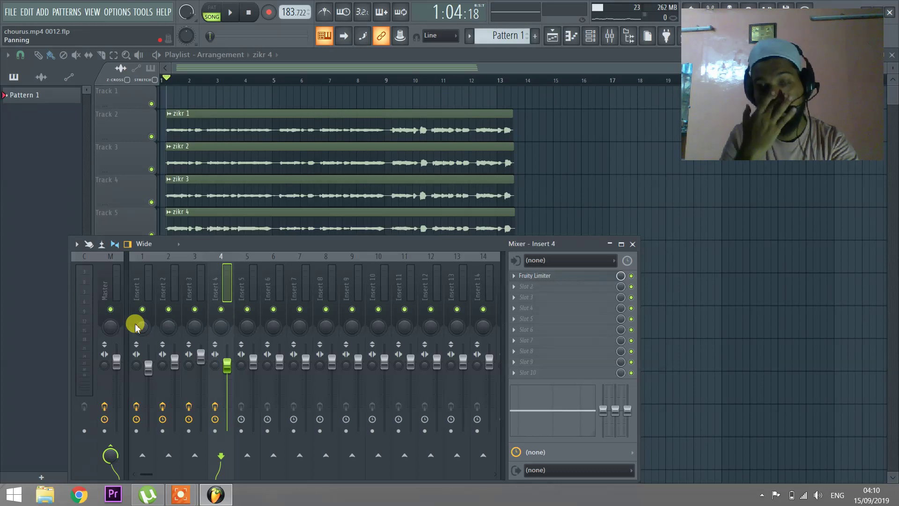
Step: Pan insert 1 52% left, insert 2 right, insert 3 left and insert 4 54% right, and briefly play the mix
left_click_drag(137, 328, 136, 328)
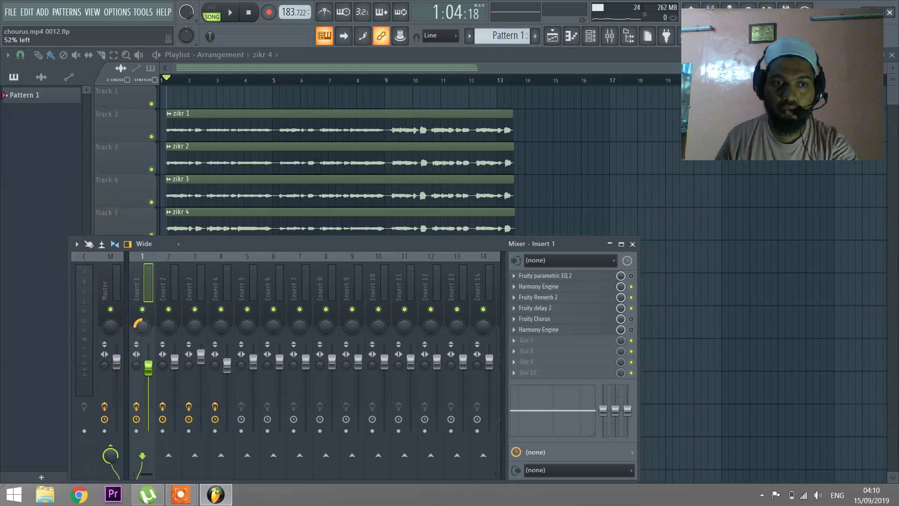
left_click(172, 327)
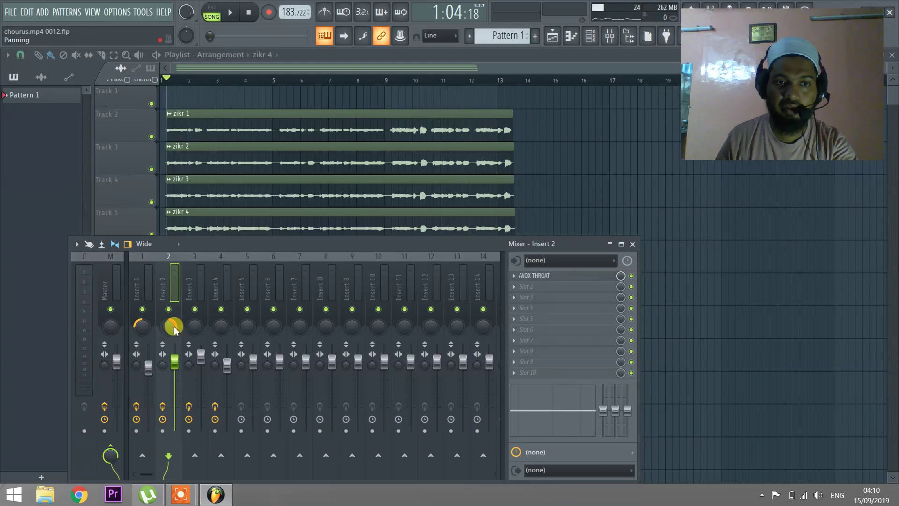
left_click_drag(195, 326, 221, 319)
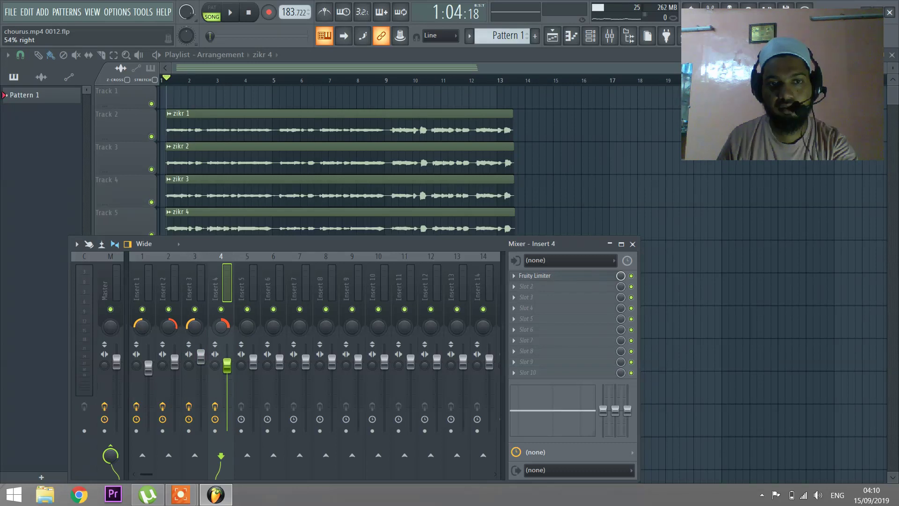
key("space")
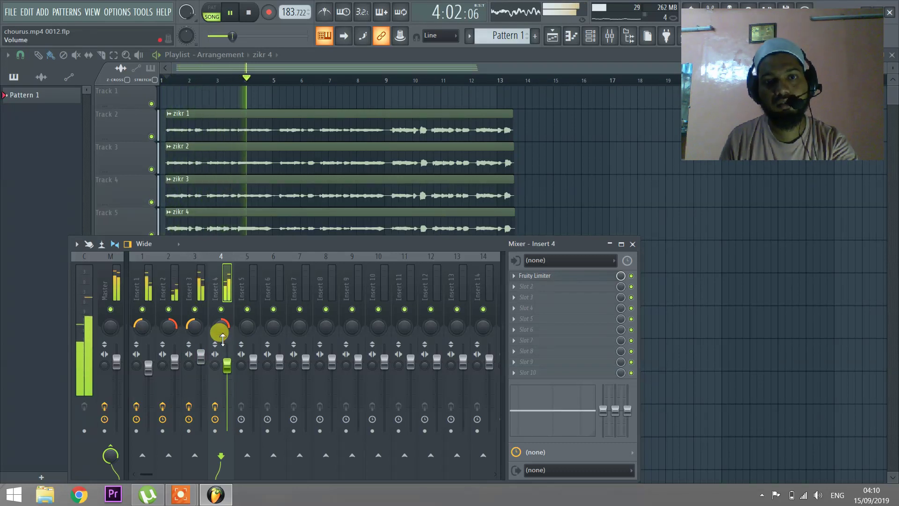
key("space")
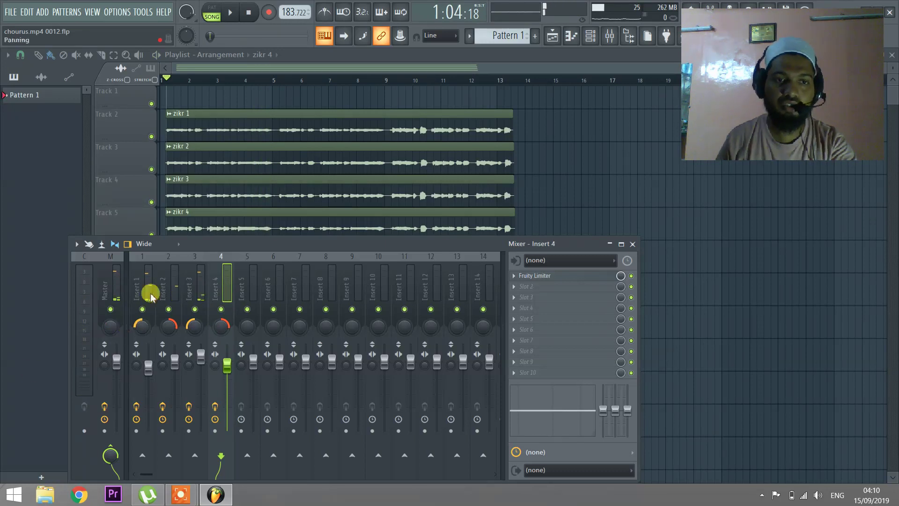
Step: Mute inserts 2, 3 and 4 and play insert 1 alone to hear its left panning
left_click(168, 309)
left_click(195, 309)
left_click(221, 308)
key("space")
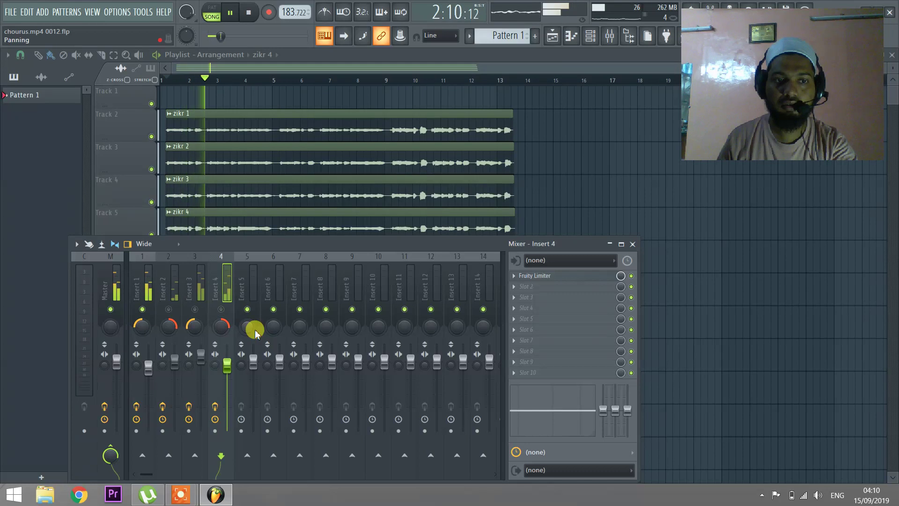
key("space")
Step: Play inserts 2, 3 and 4 one at a time with the other layers muted to hear each one's panning
left_click(143, 309)
left_click(169, 309)
key("space")
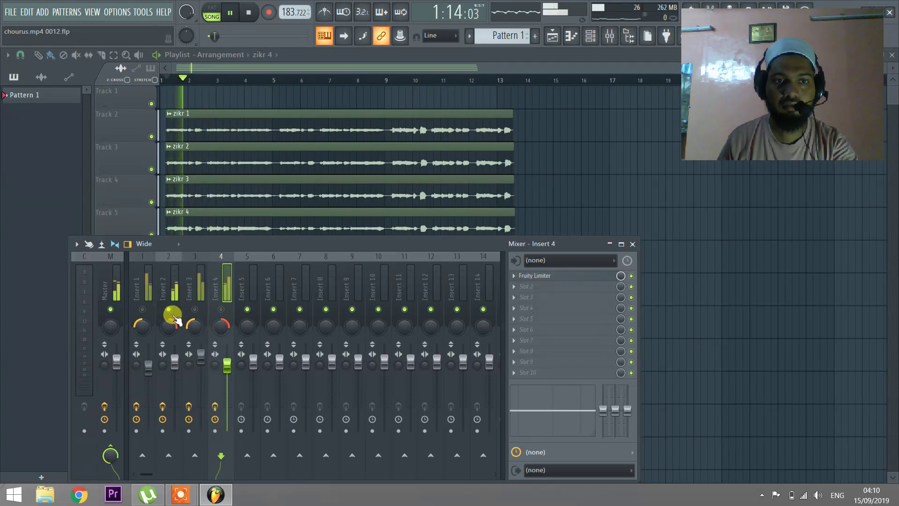
key("space")
left_click(195, 309)
key("space")
key("space")
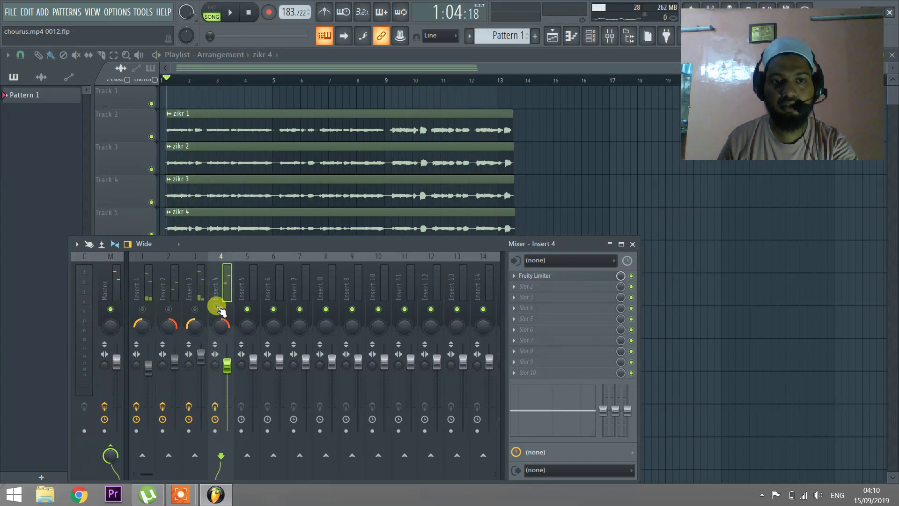
key("space")
key("space")
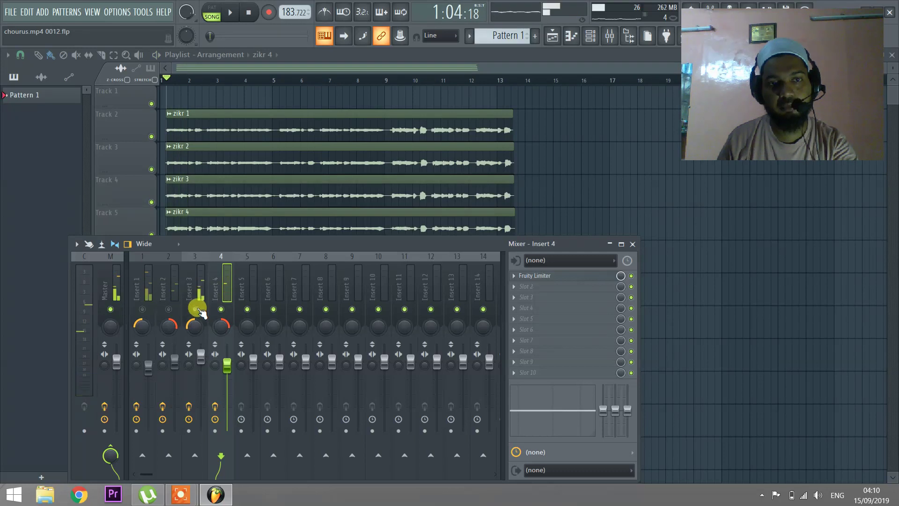
Step: Unmute all four inserts and play the panned vocal layers together, and stop
left_click(141, 309)
key("space")
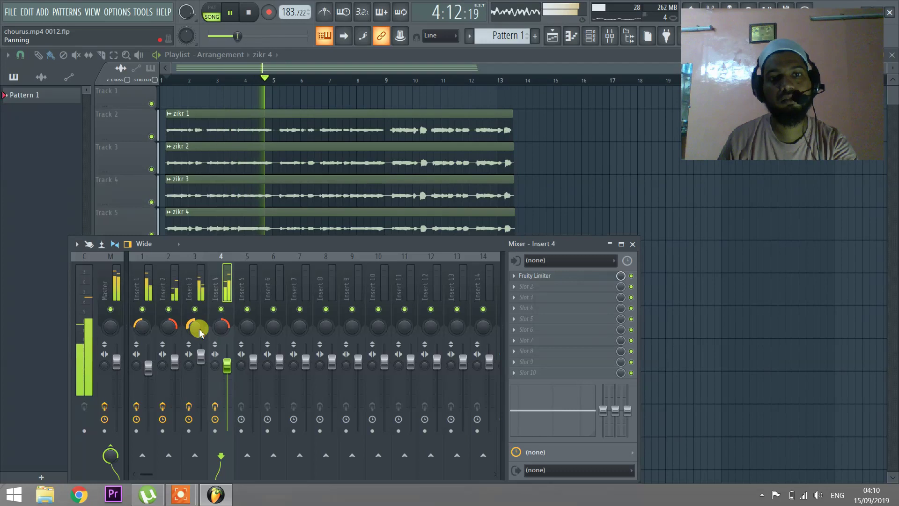
key("space")
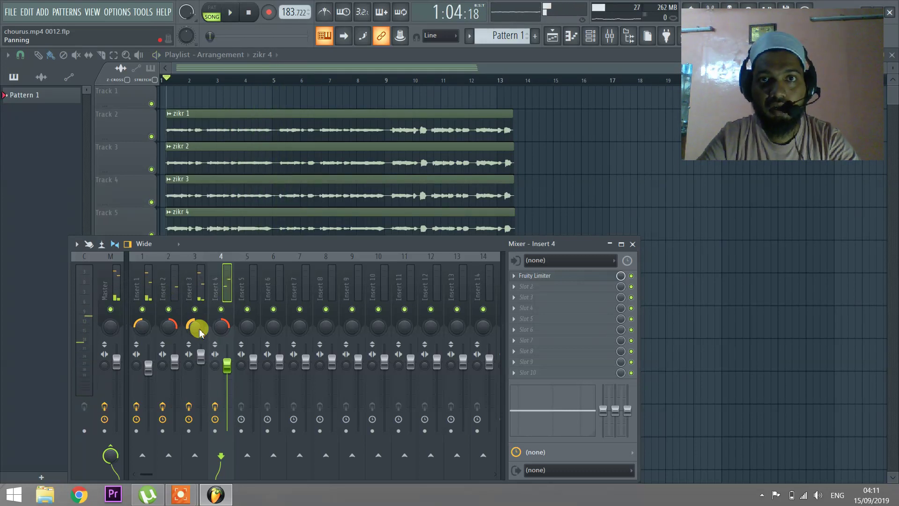
Step: Examine the Harmony Engine settings on insert 1 and close the effect window
left_click(141, 289)
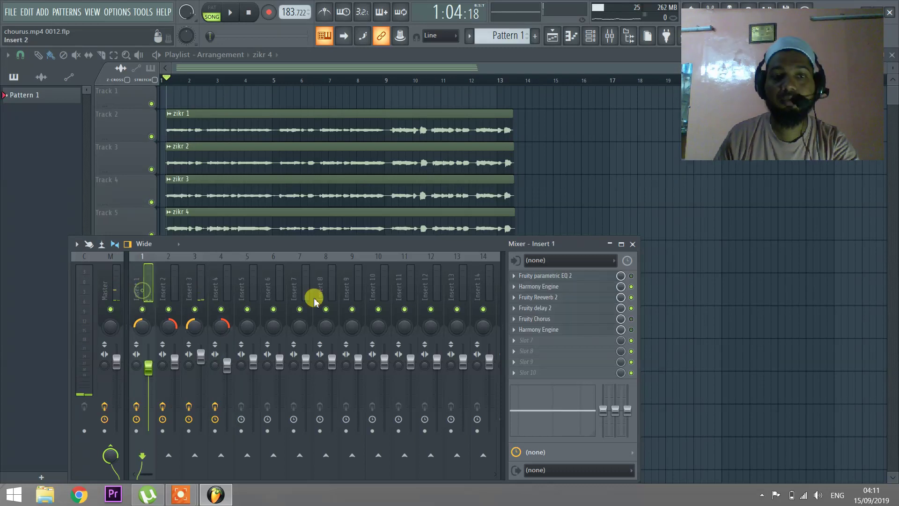
left_click(565, 287)
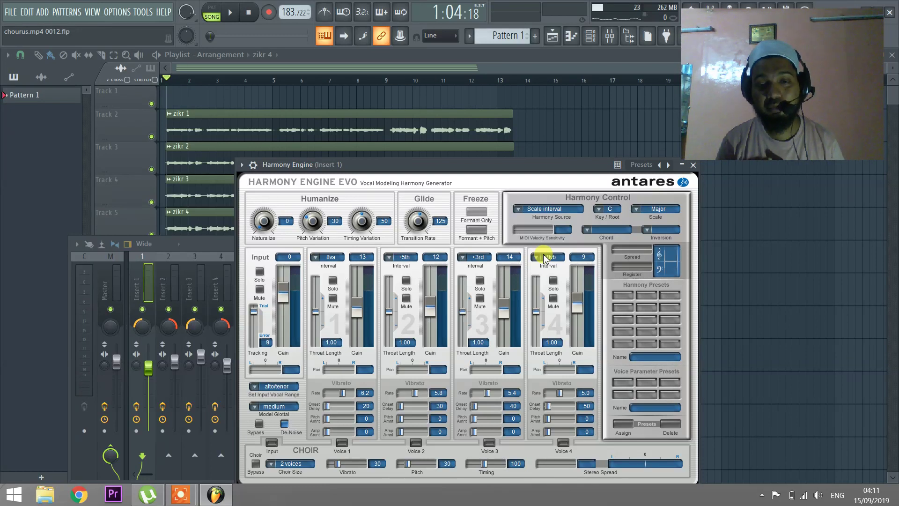
left_click(693, 164)
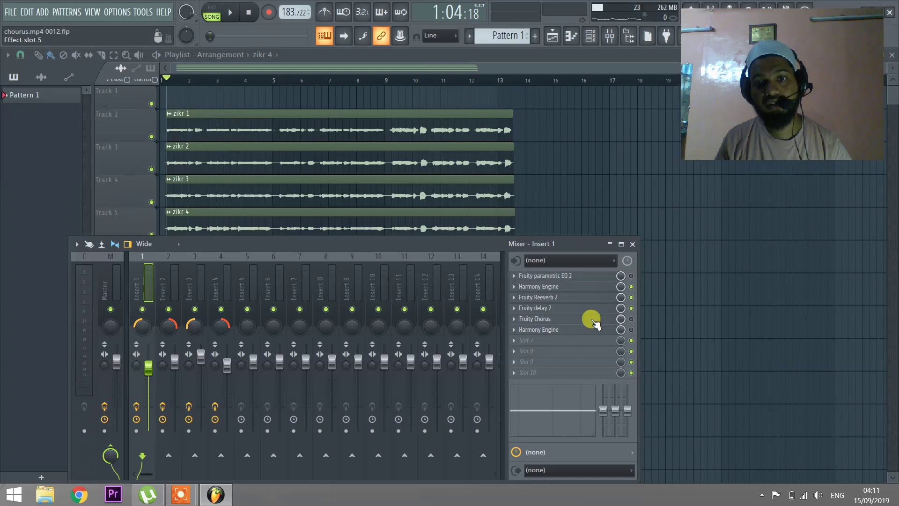
Step: Enable Fruity Chorus on insert 1, play the layered vocals twice with its settings open, and close the effect window
left_click(631, 318)
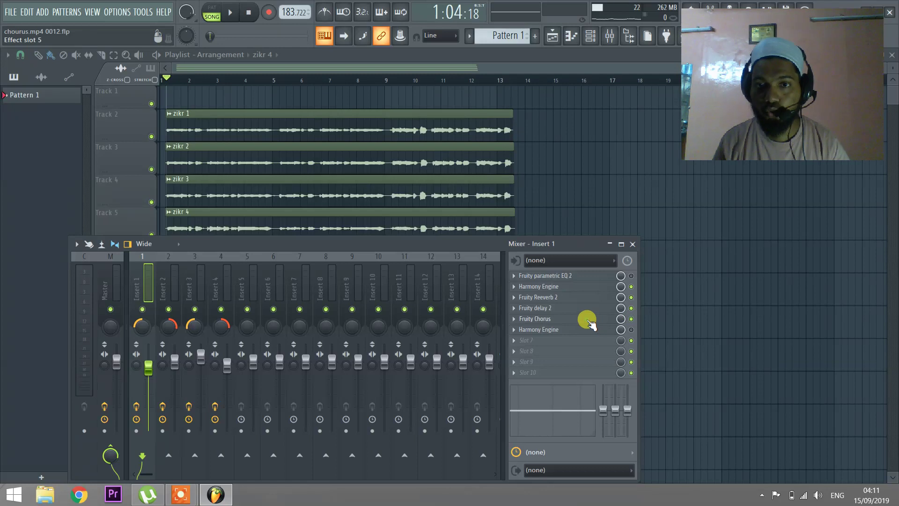
left_click(588, 320)
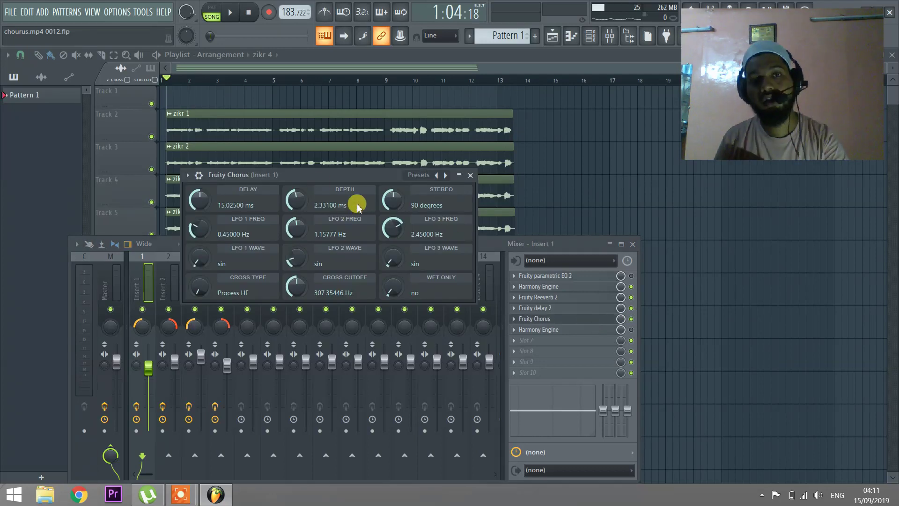
key("space")
key("space")
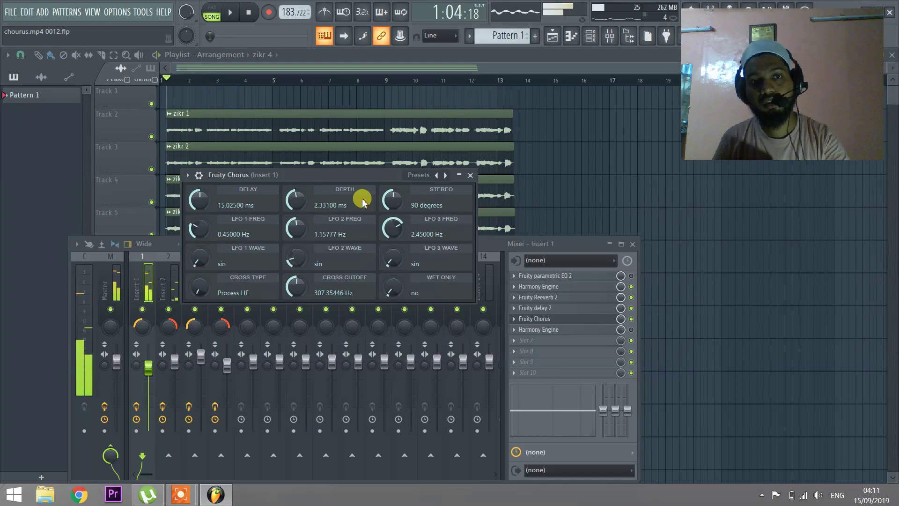
key("space")
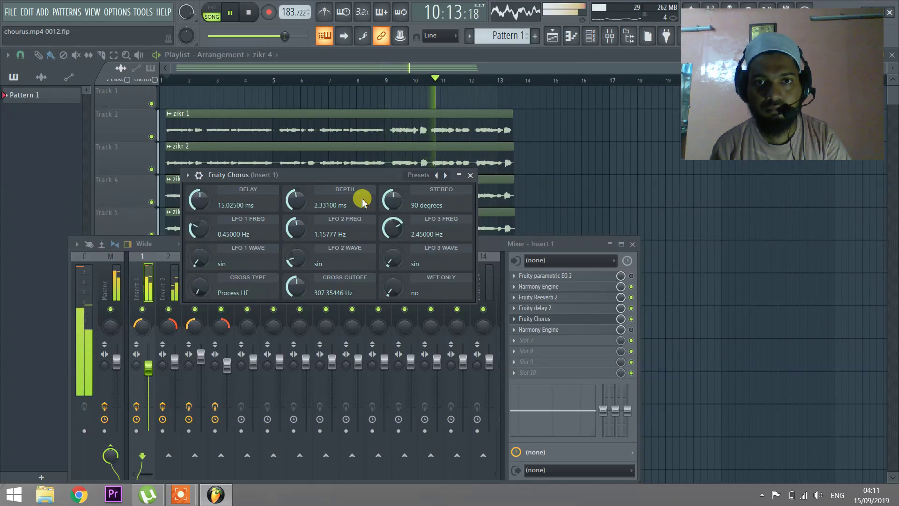
key("space")
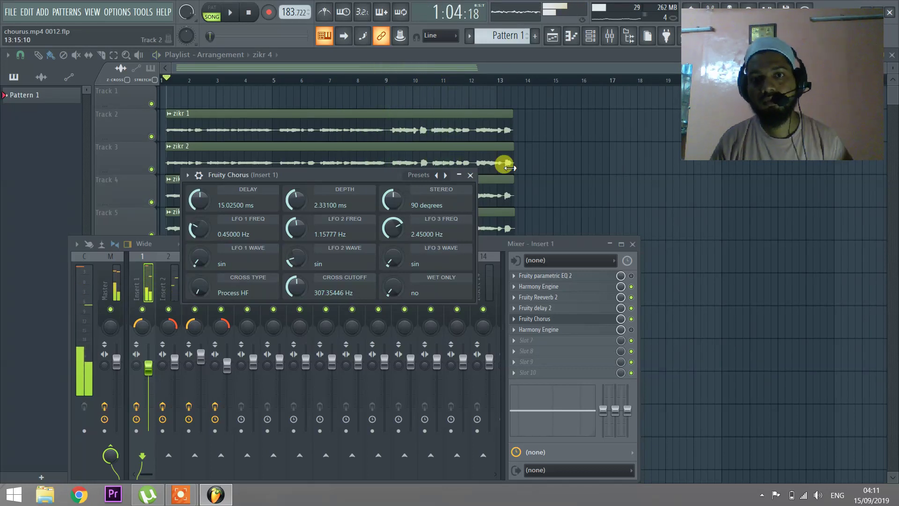
left_click(470, 175)
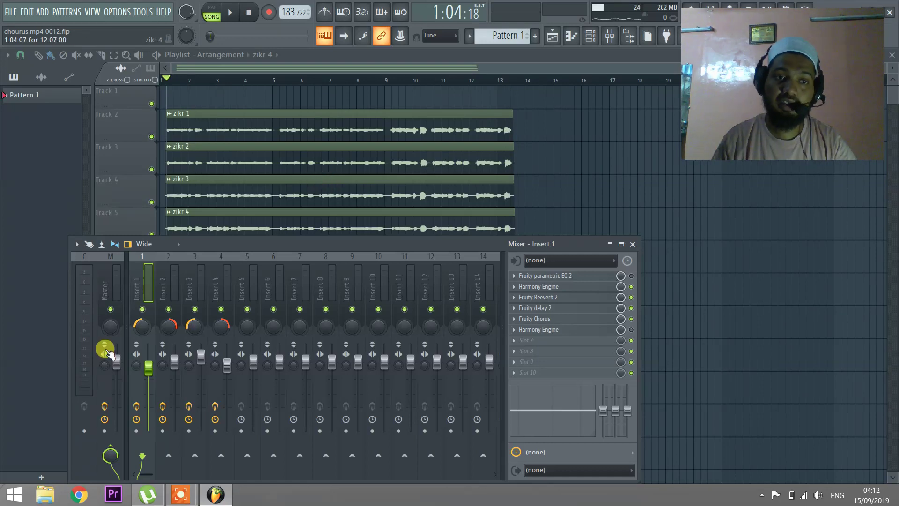
Step: Examine the settings of the first Harmony Engine on insert 1 and close its window
left_click(153, 286)
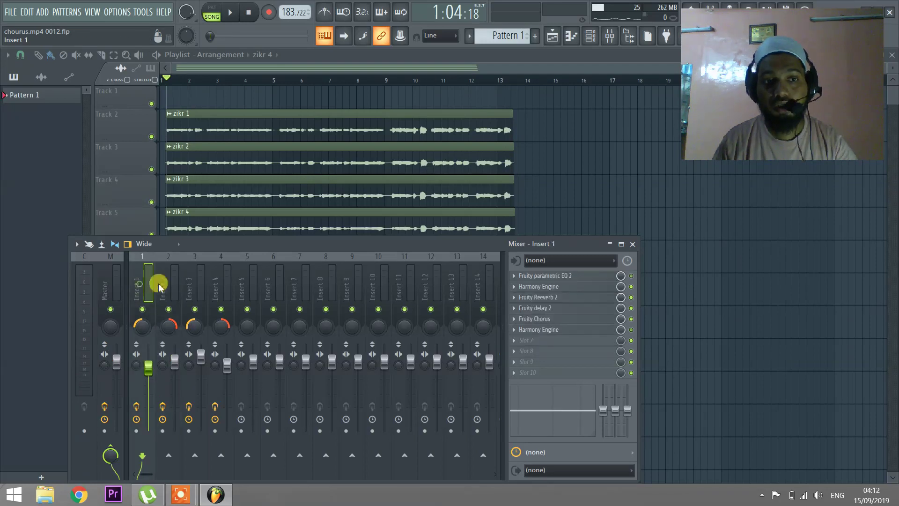
left_click(552, 287)
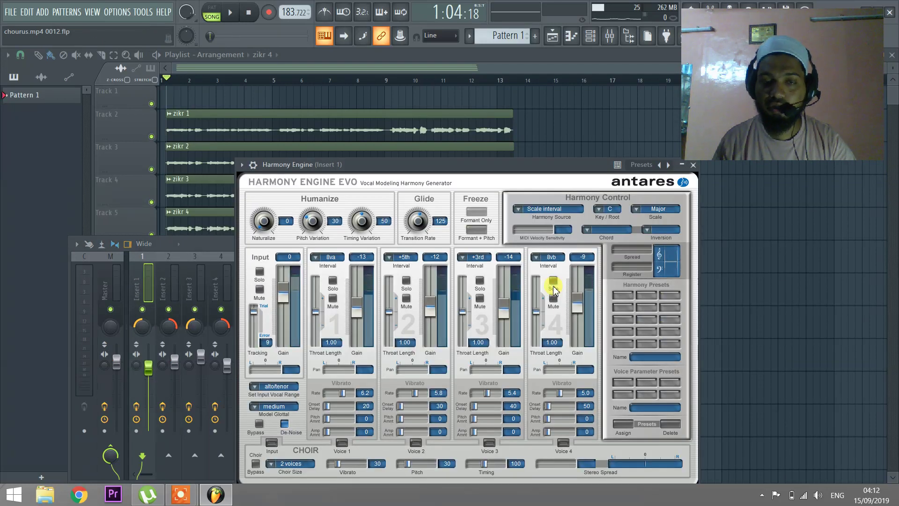
left_click(693, 165)
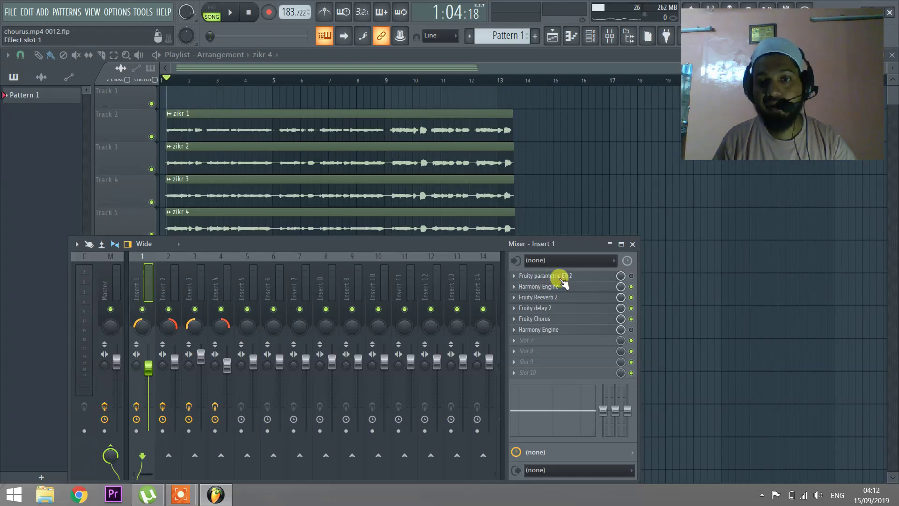
Step: Compare the layered vocals by playing them with insert 1's first Harmony Engine bypassed and with it enabled again
left_click(631, 286)
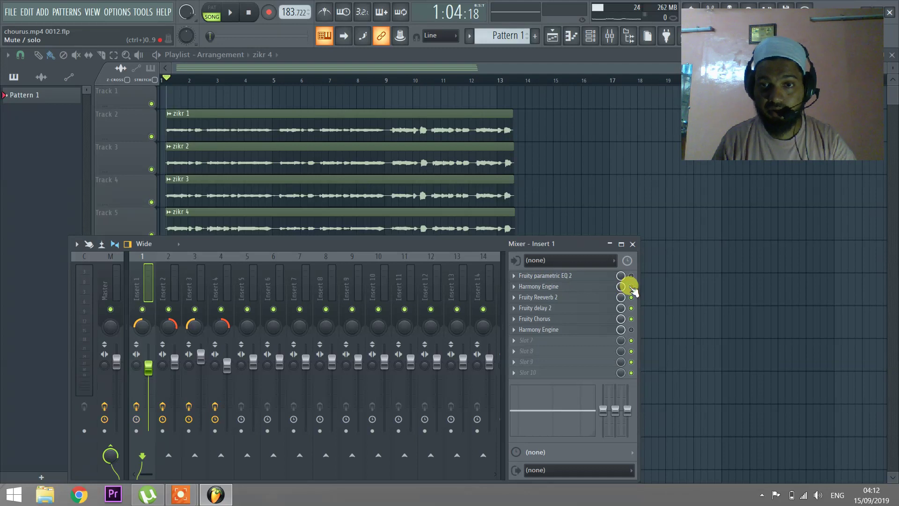
key("space")
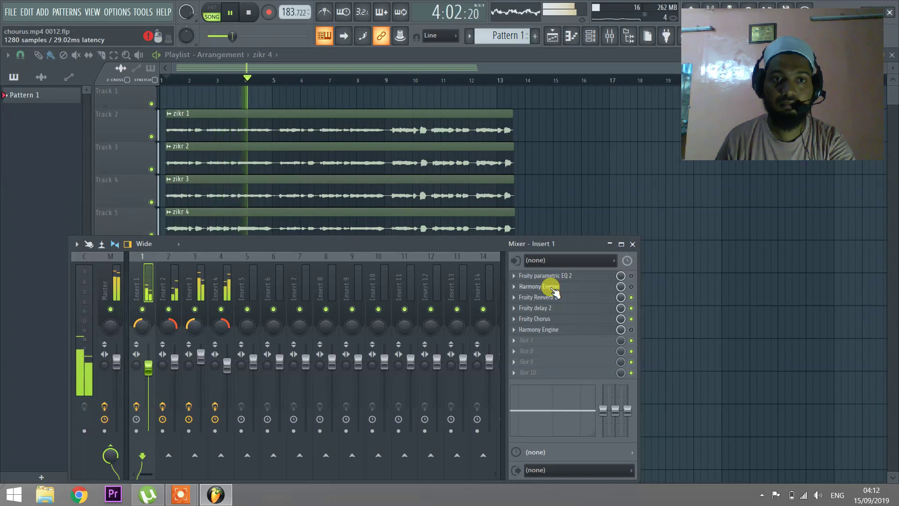
key("space")
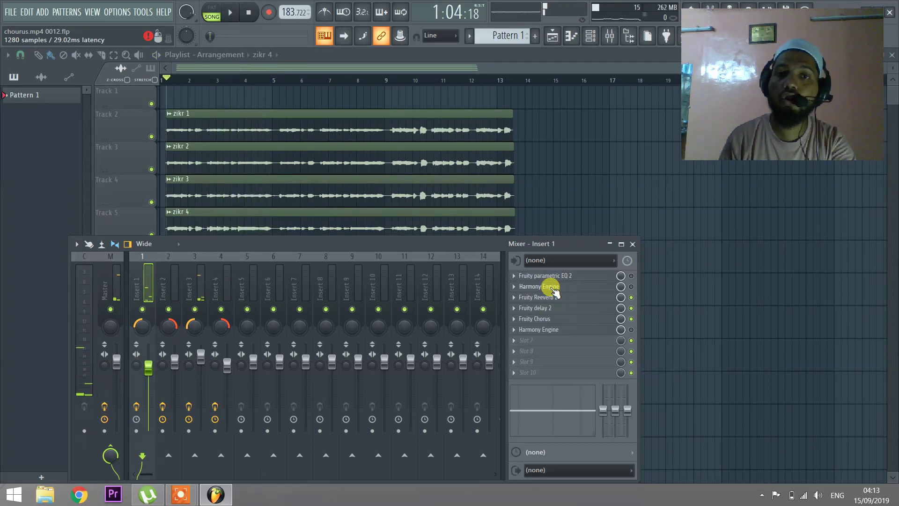
left_click(632, 286)
key("space")
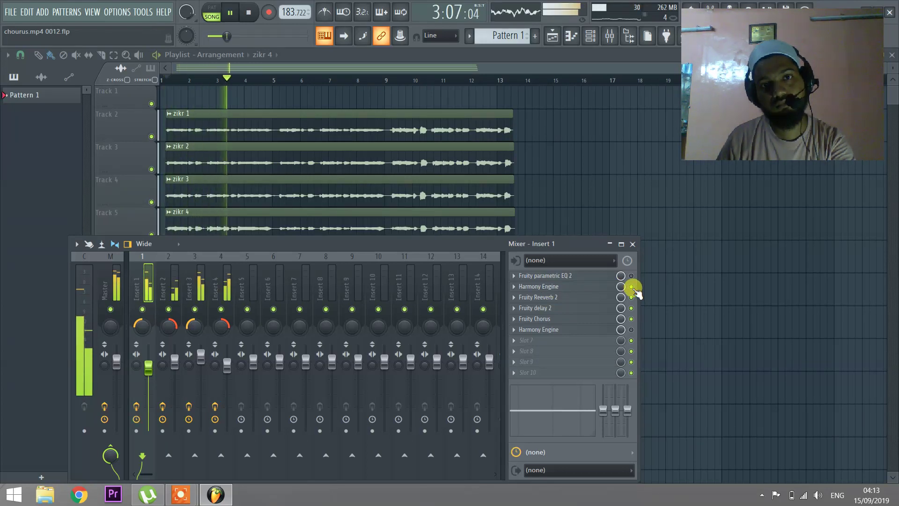
key("space")
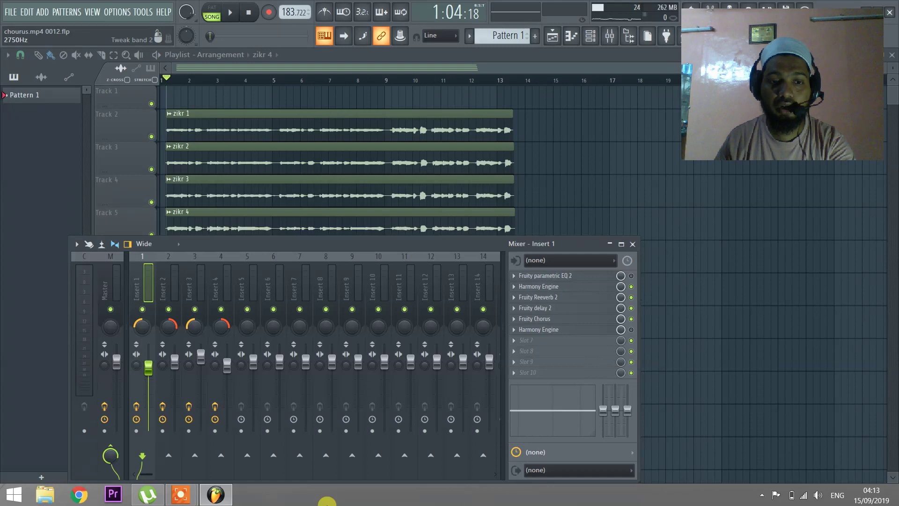
mouse_move(179, 496)
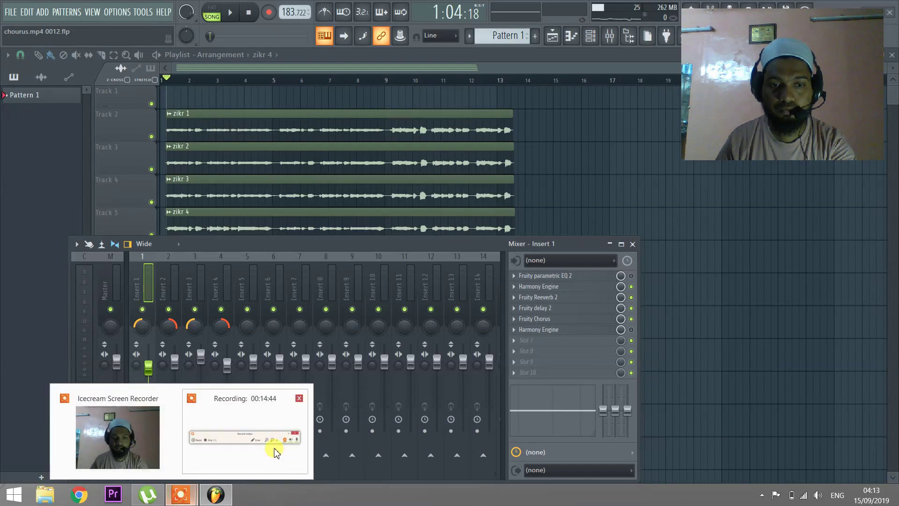